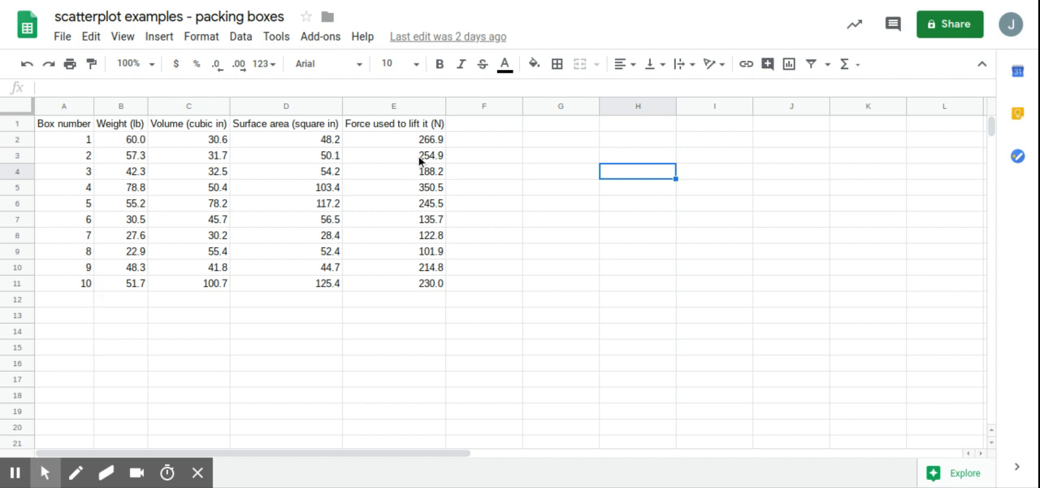
pyautogui.click(116, 144)
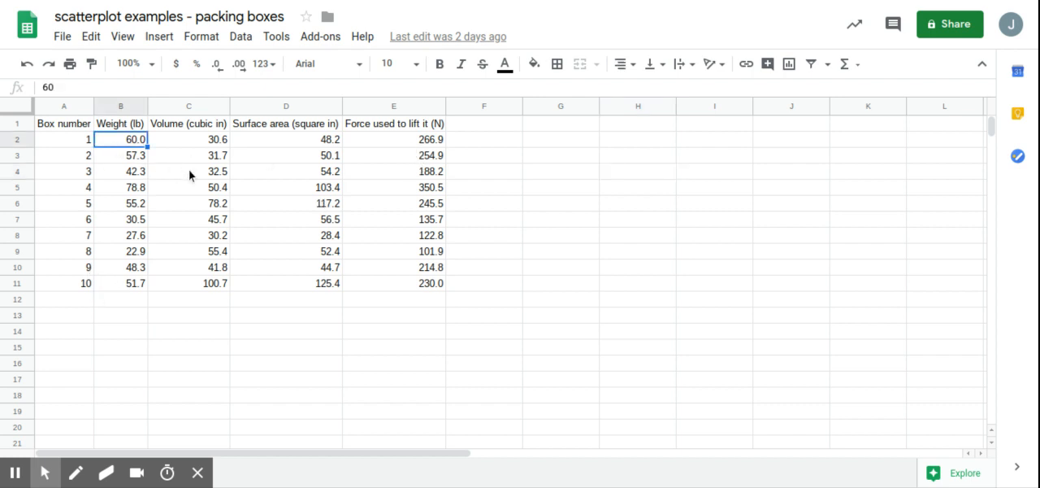
pyautogui.press('Right')
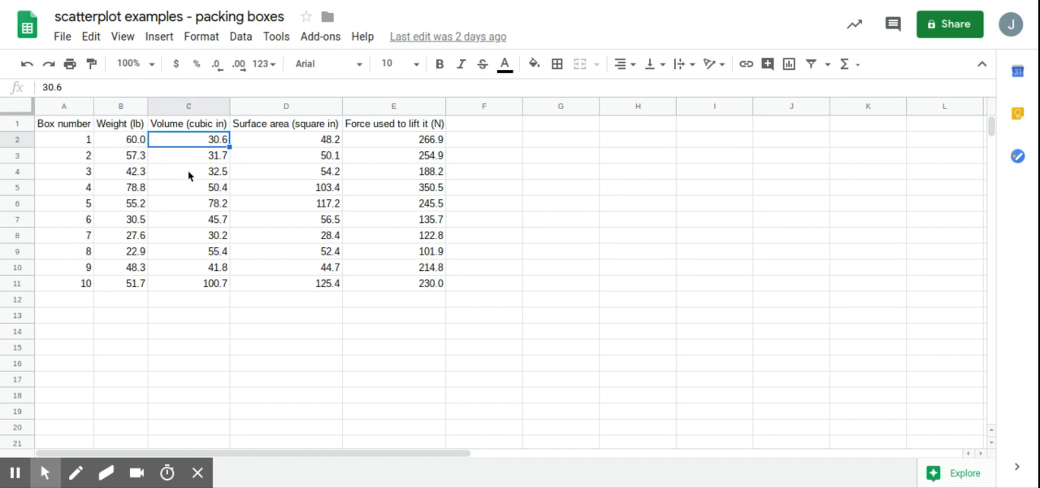
pyautogui.press('Right')
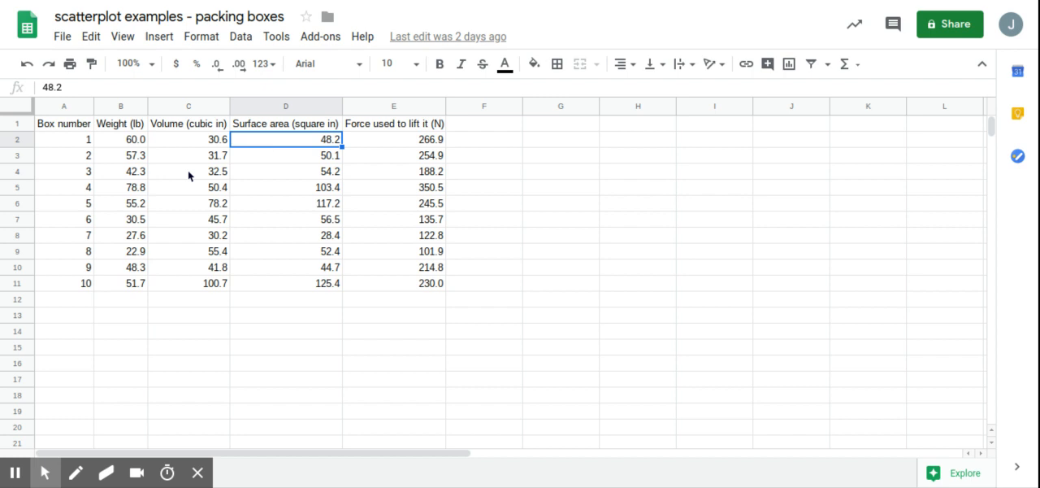
# Step: Insert a scatter chart from the packing-box table A1:E11 and place it below the data
pyautogui.click(375, 141)
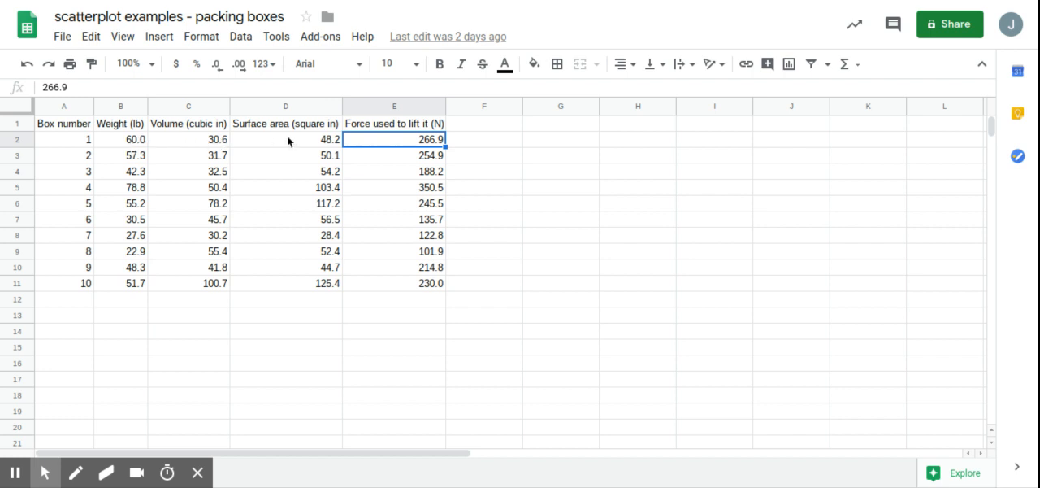
pyautogui.click(241, 38)
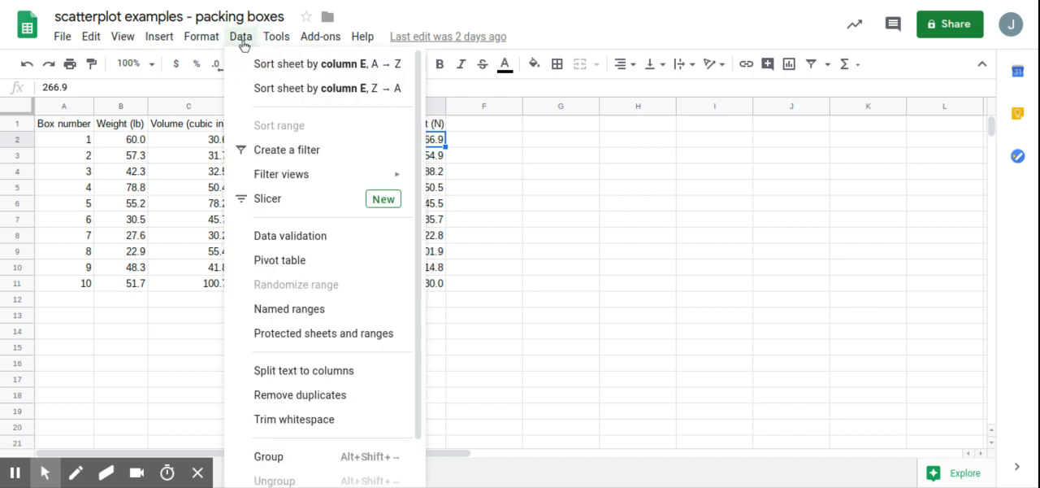
pyautogui.click(241, 39)
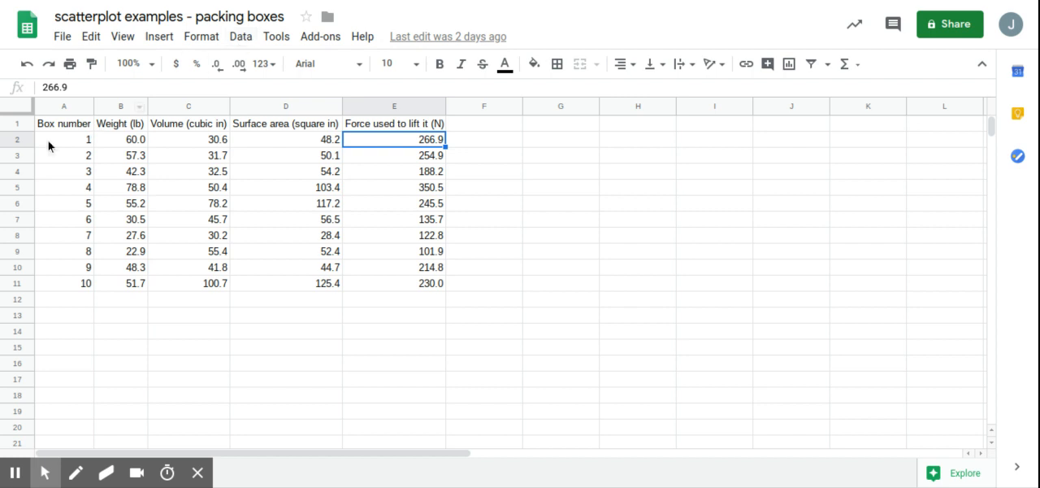
pyautogui.click(789, 65)
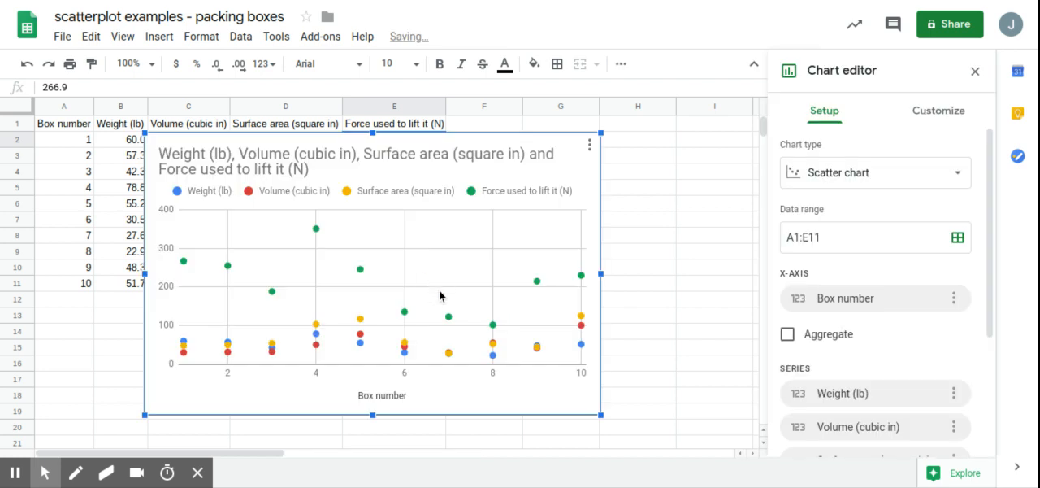
pyautogui.moveTo(553, 146); pyautogui.dragTo(818, 349)
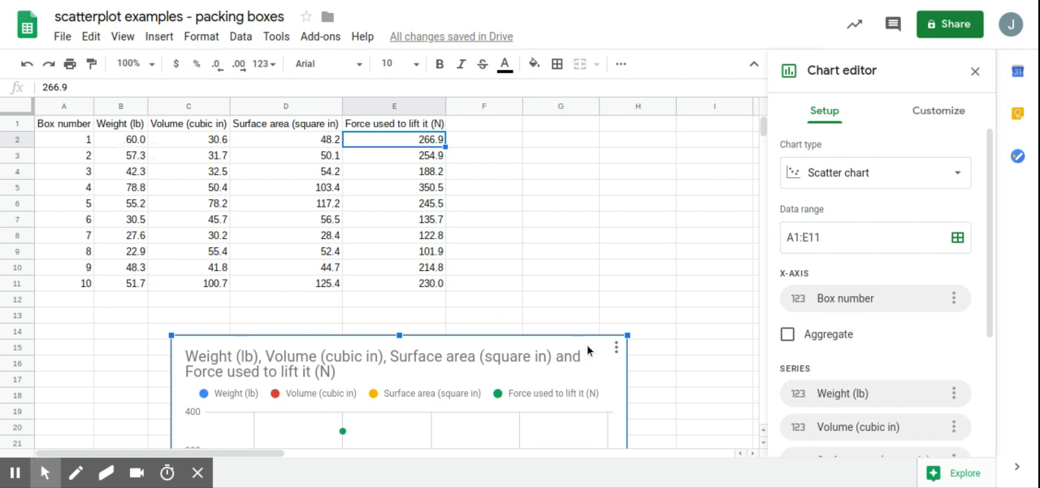
pyautogui.moveTo(589, 348); pyautogui.dragTo(617, 315)
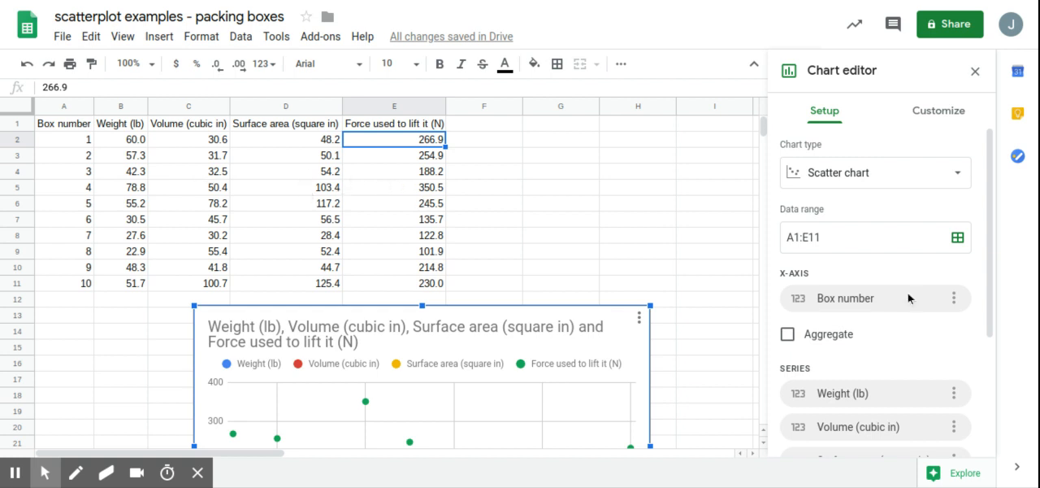
# Step: Set the chart's data to two separate ranges, B1:B11 for weight and E1:E11 for force
pyautogui.click(957, 238)
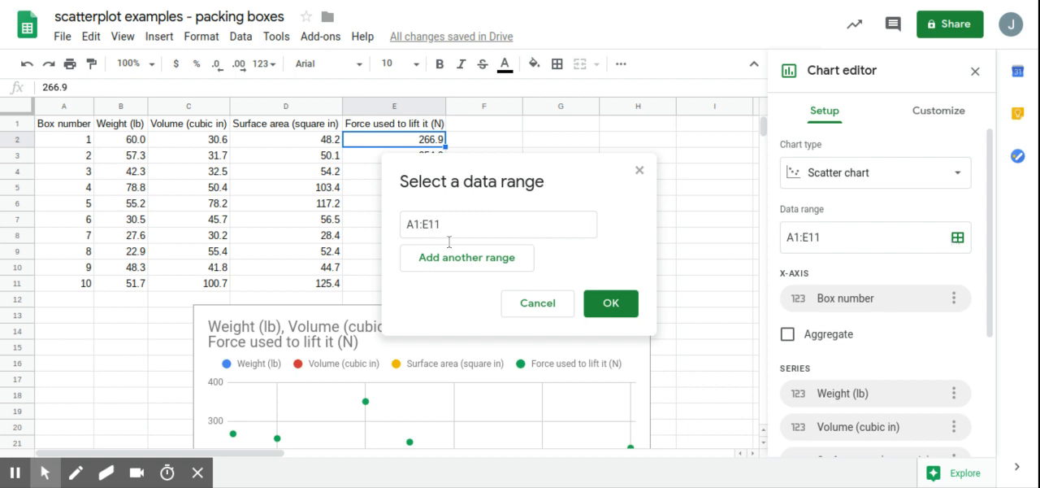
pyautogui.click(468, 257)
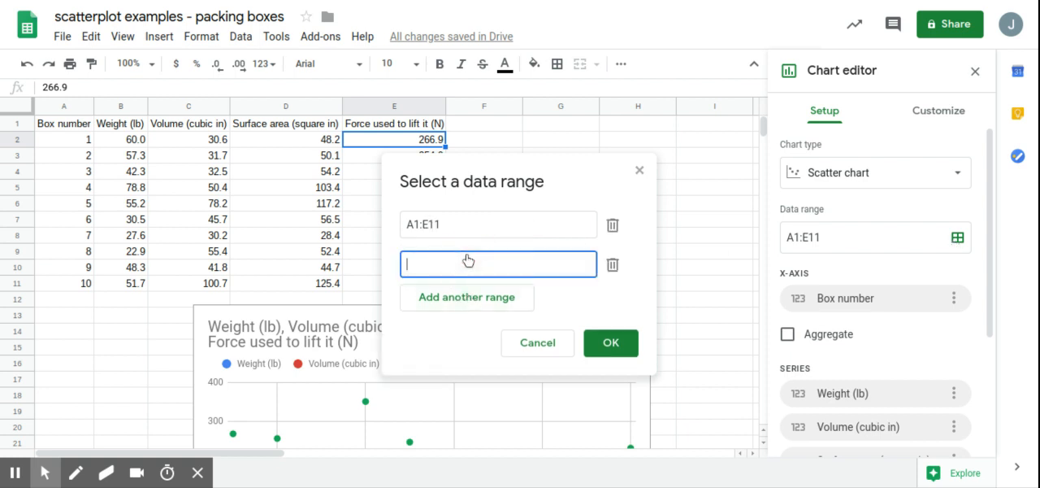
pyautogui.doubleClick(447, 226)
pyautogui.tripleClick(448, 226)
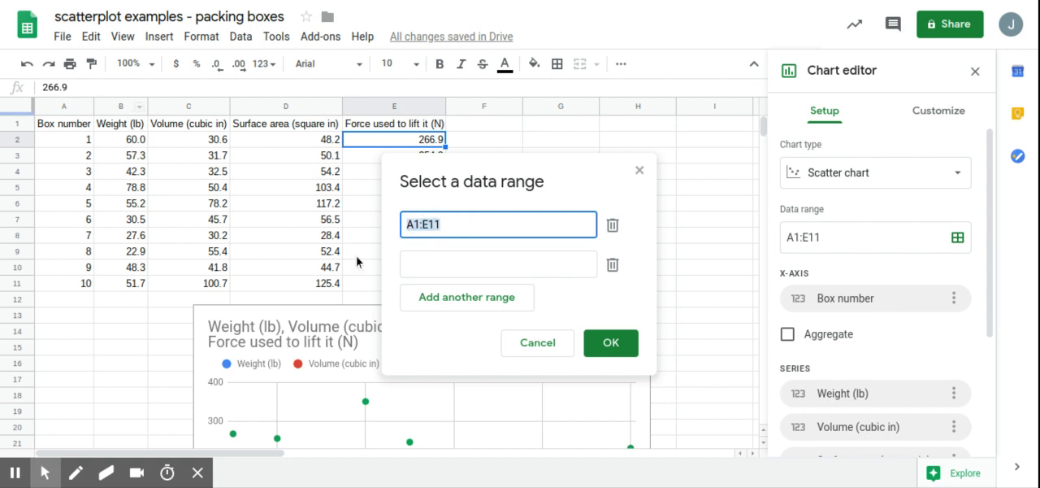
pyautogui.write('B1')
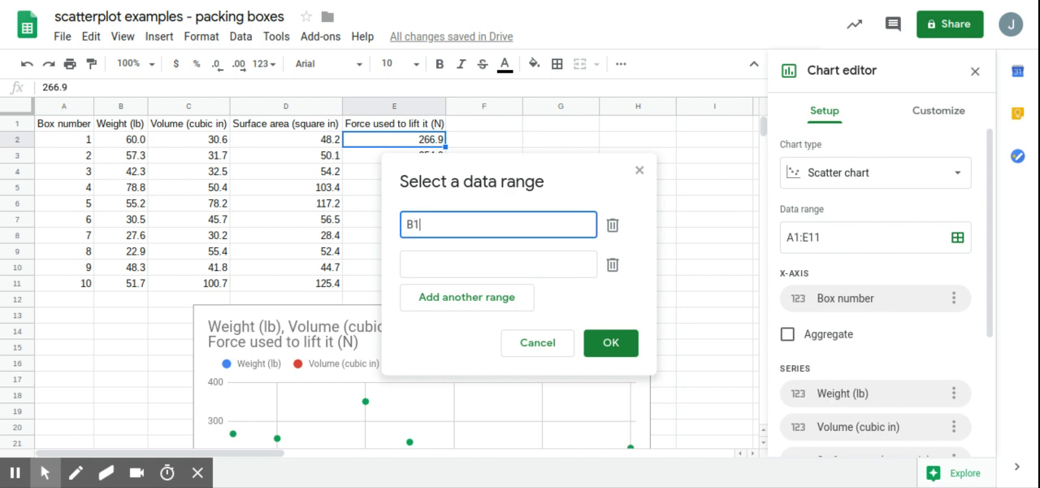
pyautogui.write(':B11')
pyautogui.click(485, 268)
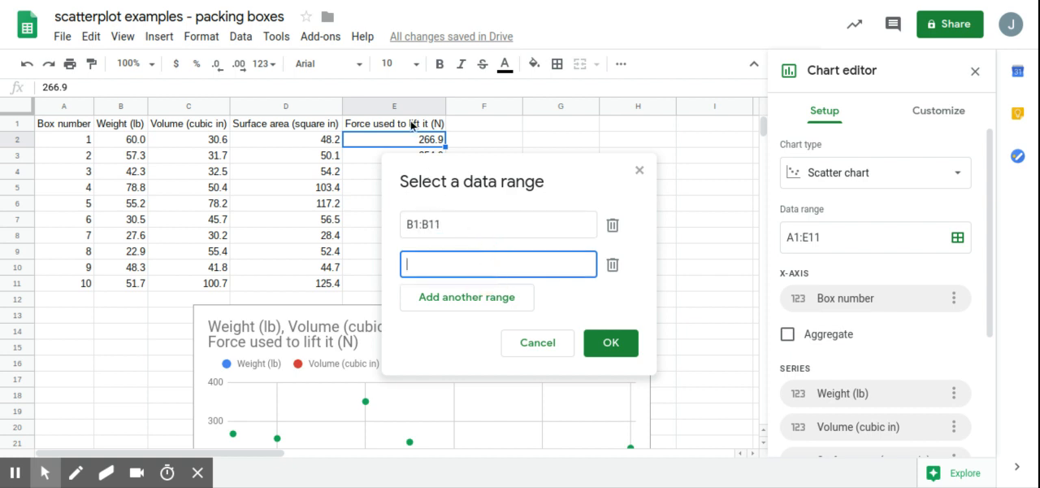
pyautogui.write('E1:E11')
pyautogui.click(611, 342)
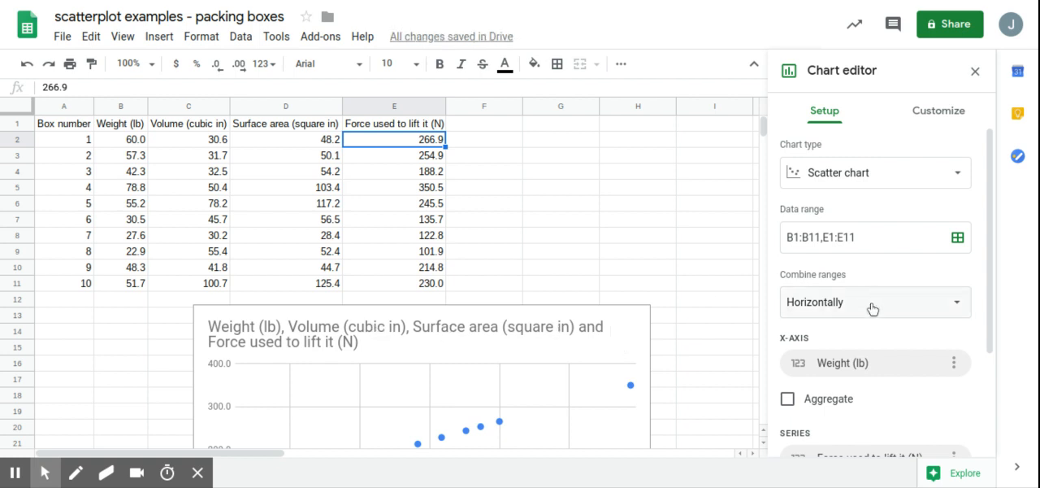
# Step: Examine the plotted points, the chart's x-axis, series and header options, and the table's header row
pyautogui.scroll(-2, 872, 307)
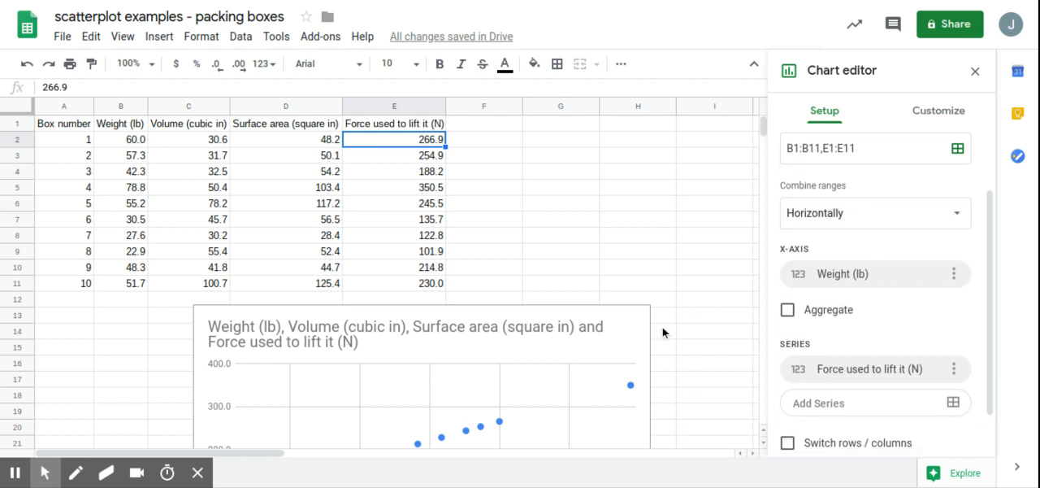
pyautogui.click(638, 328)
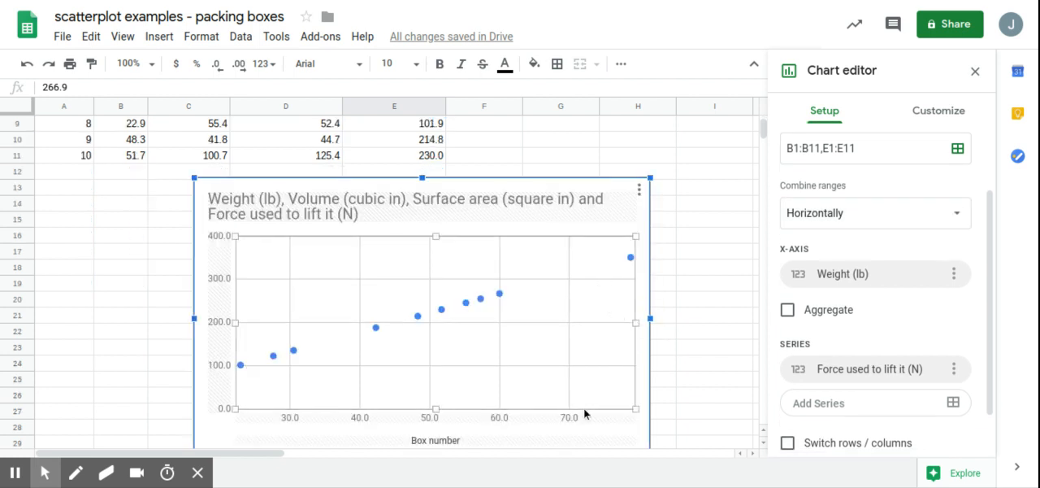
pyautogui.click(828, 226)
pyautogui.click(828, 227)
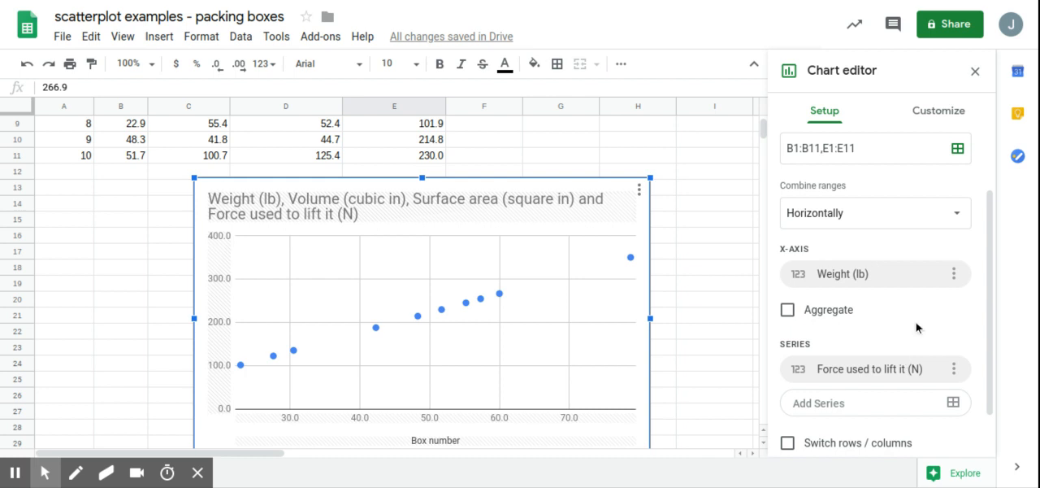
pyautogui.scroll(-1, 915, 327)
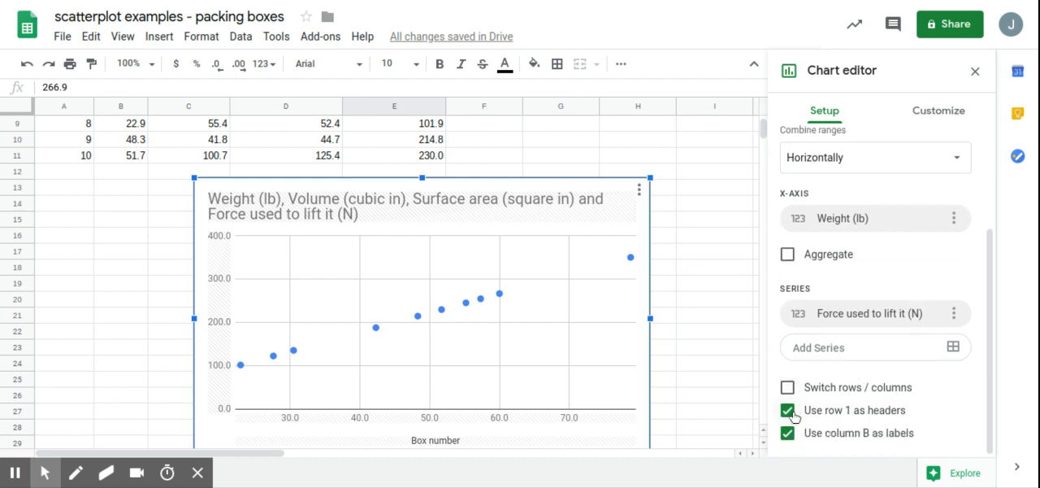
pyautogui.scroll(4, 735, 286)
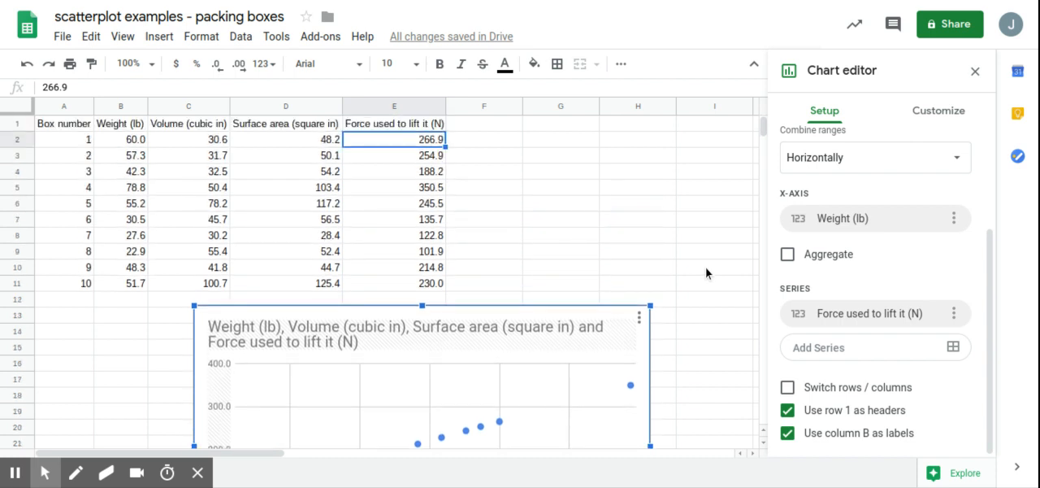
pyautogui.click(48, 127)
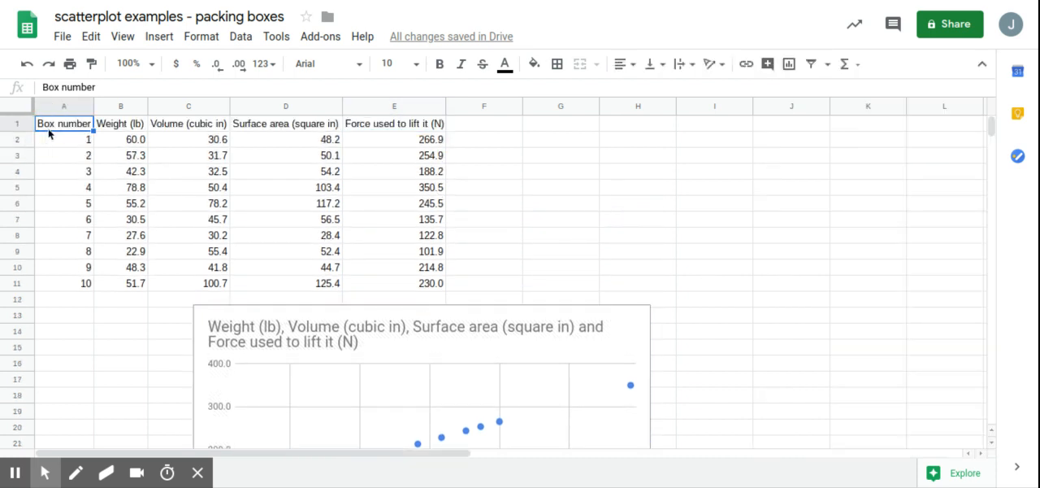
pyautogui.press('Right')
pyautogui.press('Right')
pyautogui.press('Right')
pyautogui.press('Right')
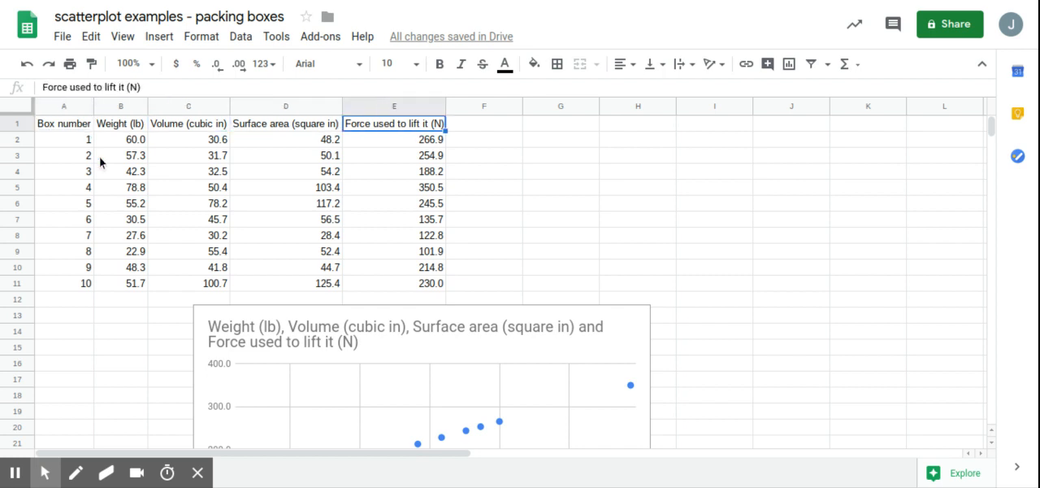
# Step: Reopen the chart's setup and toggle the use of column B as labels off and back on
pyautogui.click(618, 332)
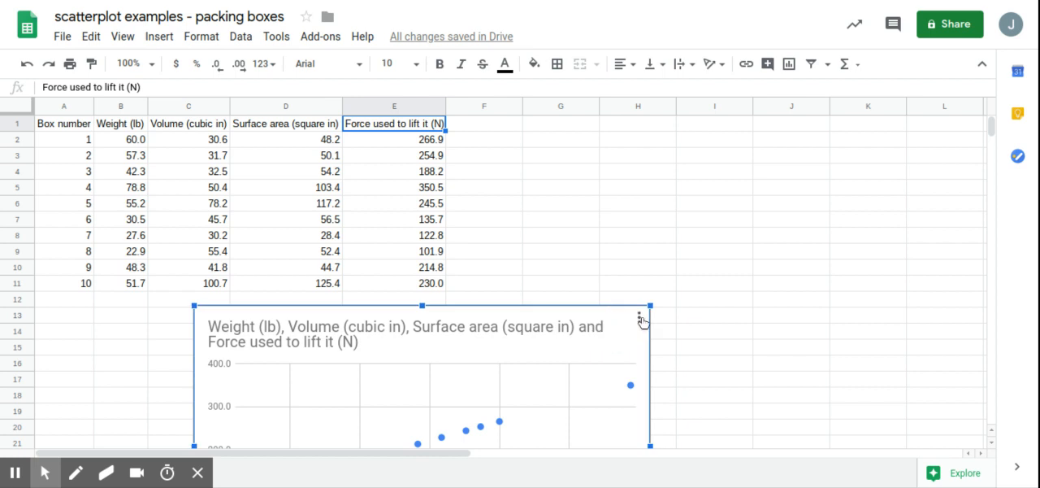
pyautogui.doubleClick(626, 320)
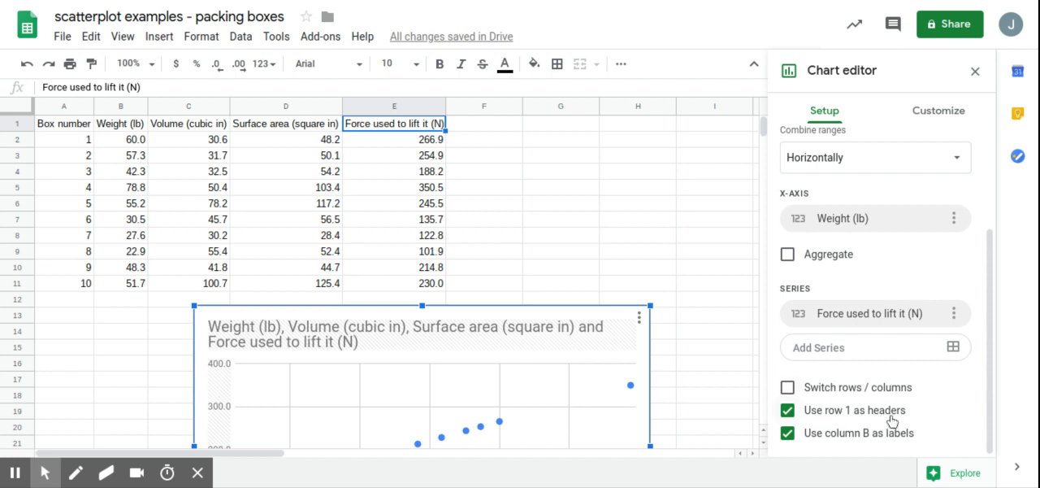
pyautogui.click(789, 434)
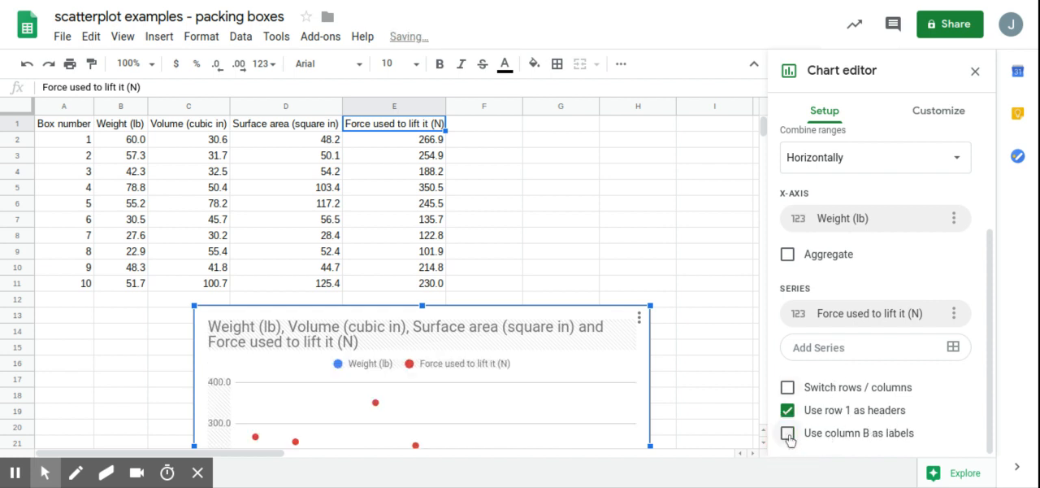
pyautogui.click(788, 434)
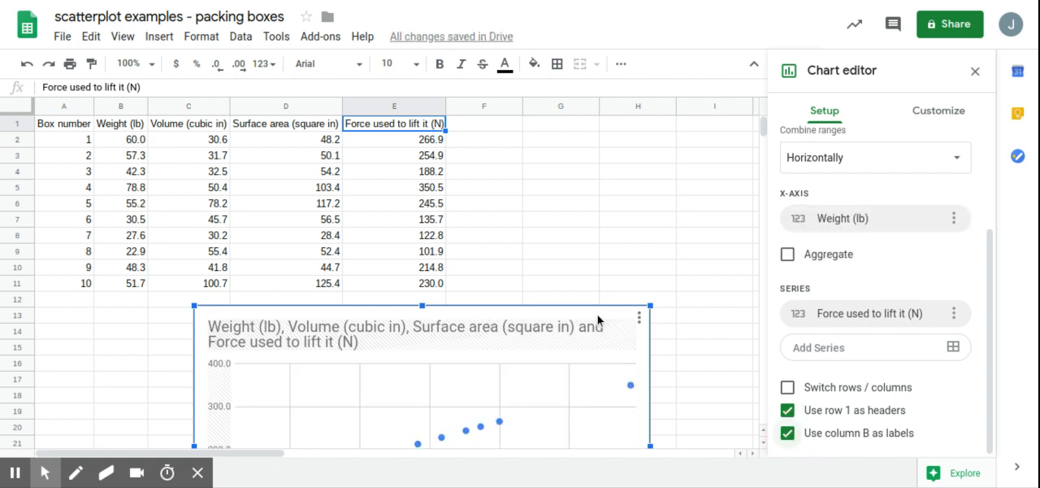
# Step: Move the chart up to row 1 beside column C and set its title to "Weight (lb) vs. Force (N)"
pyautogui.moveTo(599, 317); pyautogui.dragTo(669, 58)
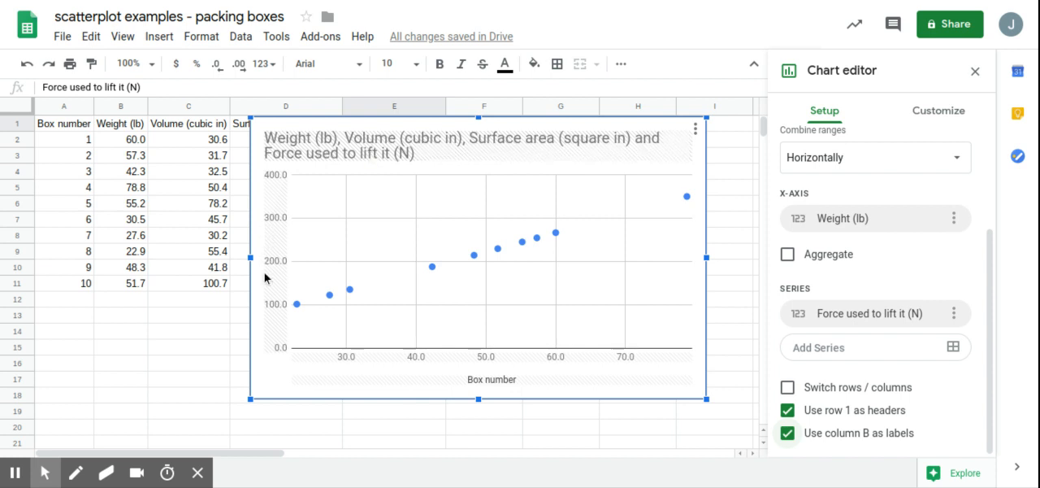
pyautogui.doubleClick(364, 164)
pyautogui.write('We')
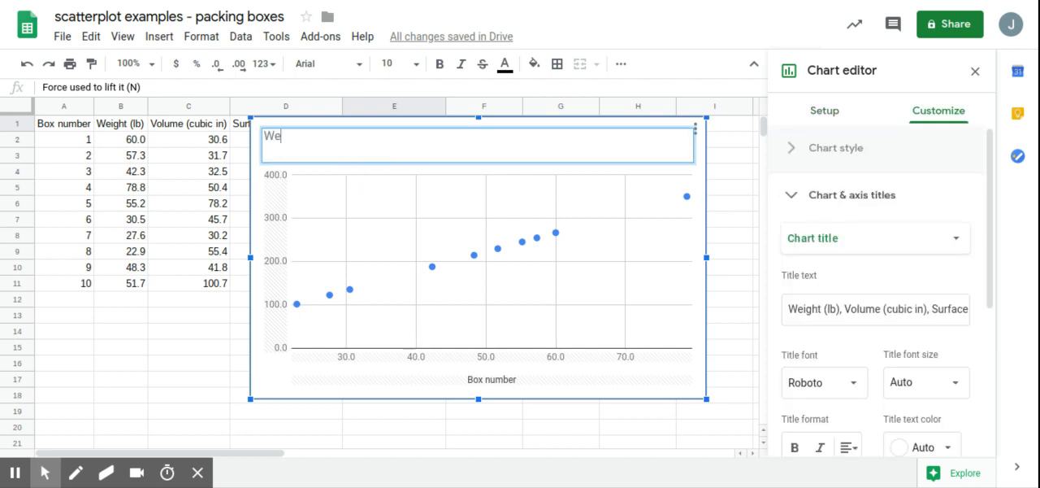
pyautogui.write('ight (lb) vs. Force (N)')
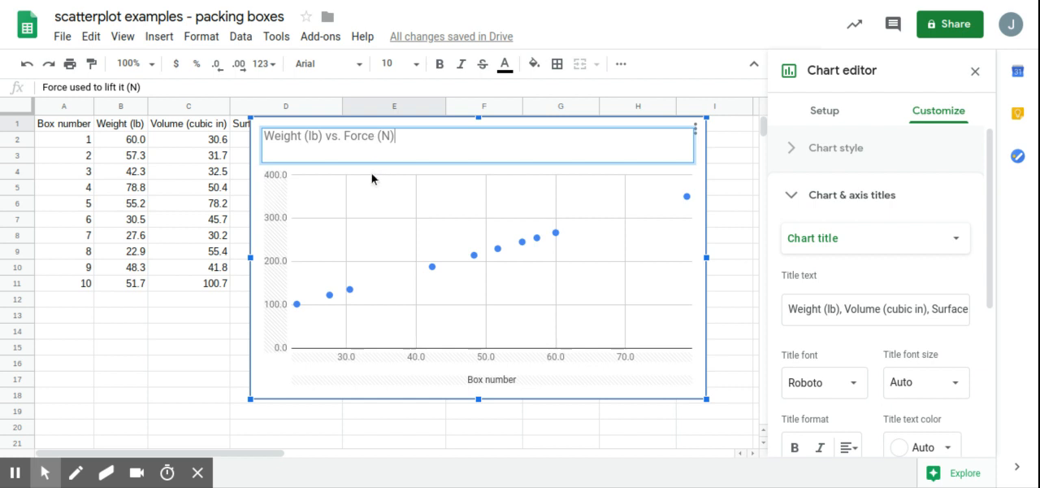
# Step: Set the chart's horizontal axis title to "Weight (lb)"
pyautogui.click(507, 386)
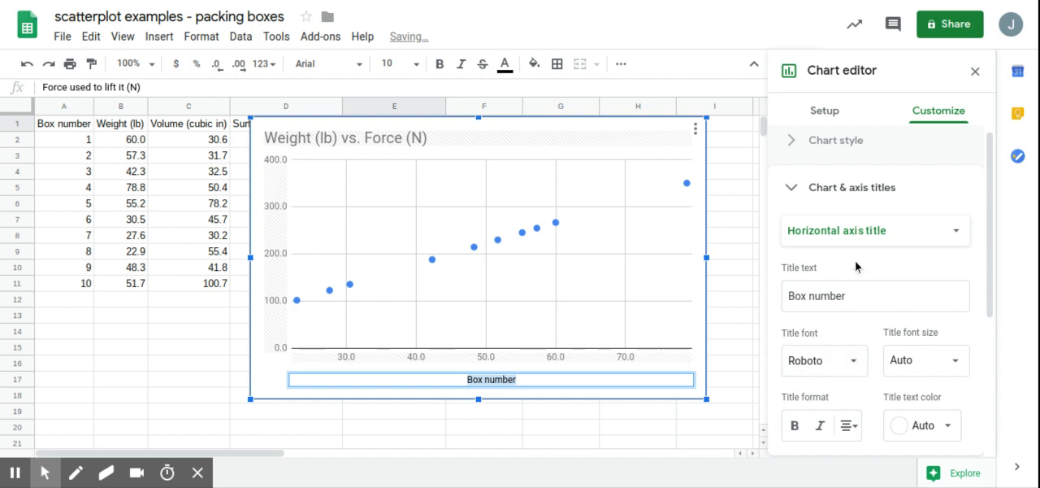
pyautogui.write('Weight ')
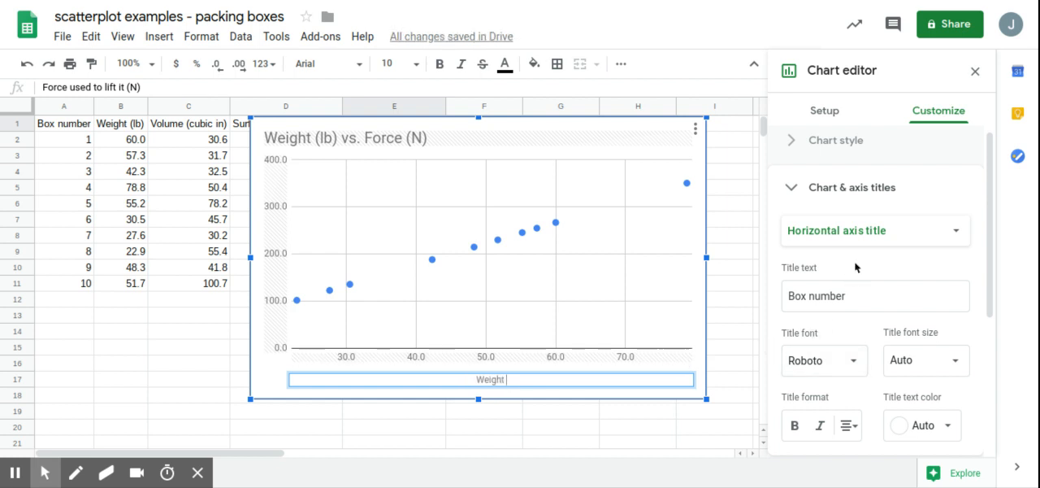
pyautogui.write('(lb)')
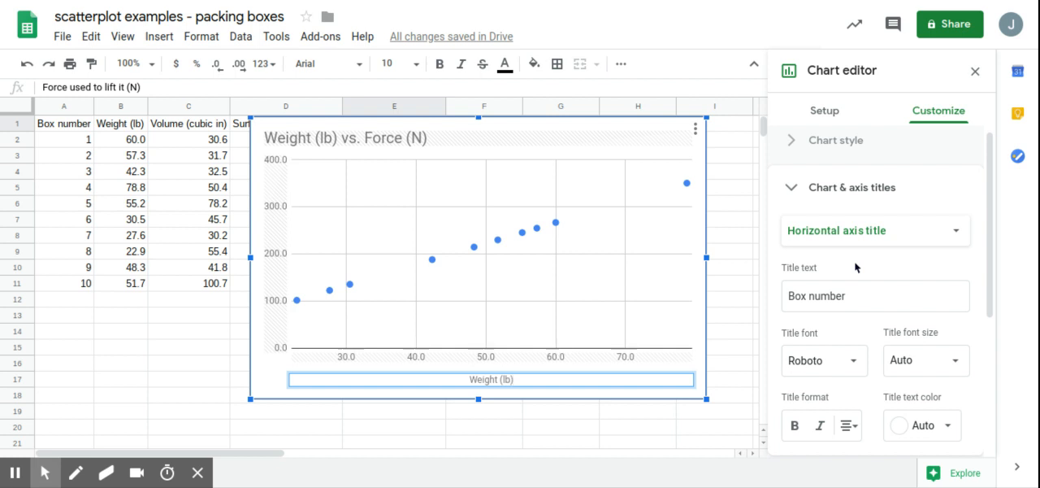
pyautogui.click(360, 248)
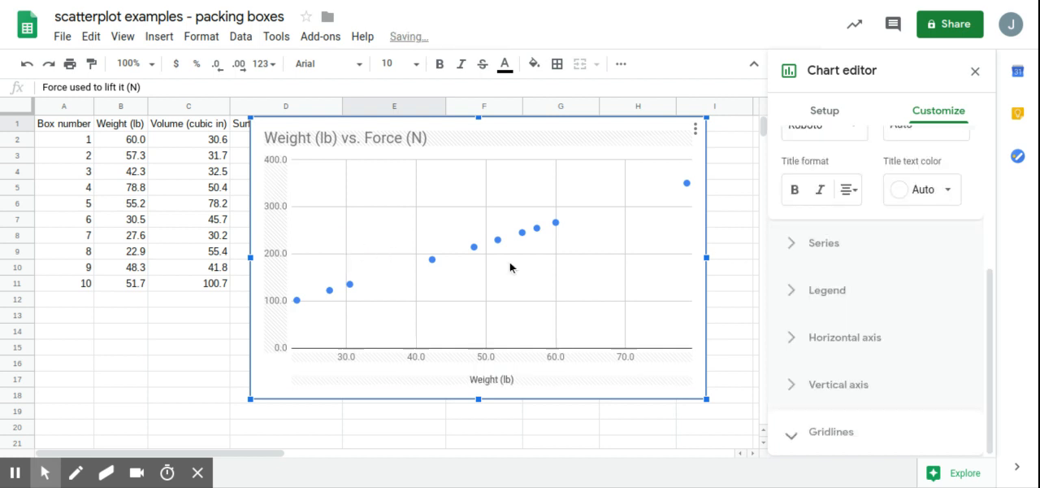
# Step: Set the chart's vertical axis title to "Force (N)"
pyautogui.click(467, 391)
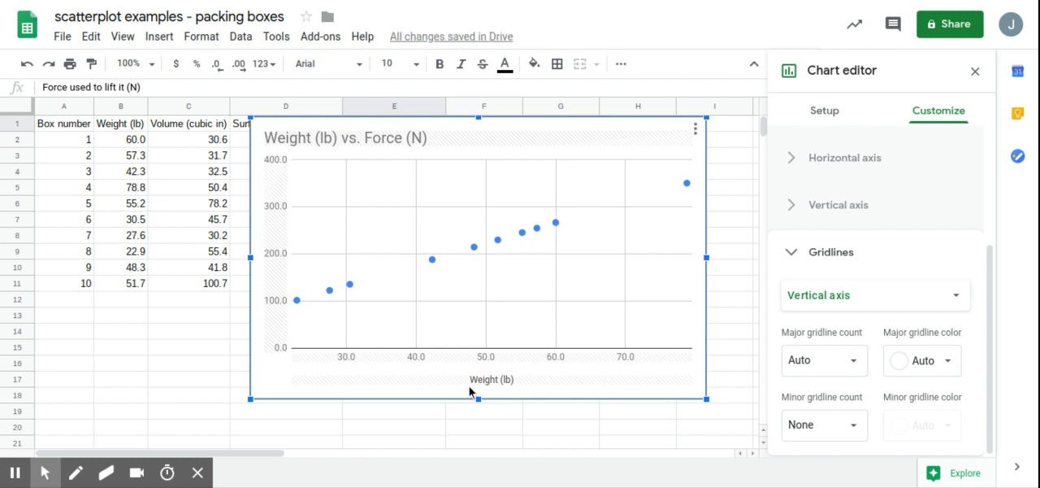
pyautogui.click(493, 382)
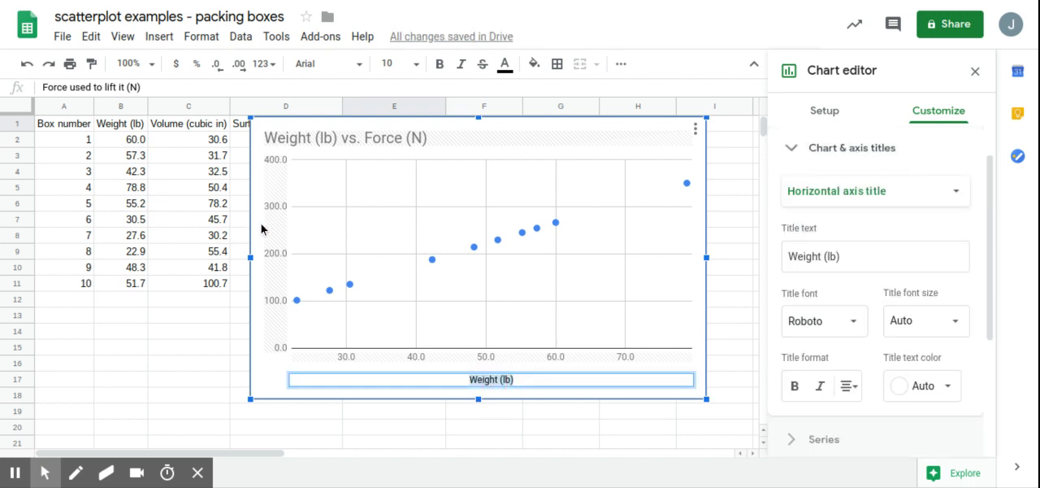
pyautogui.click(910, 200)
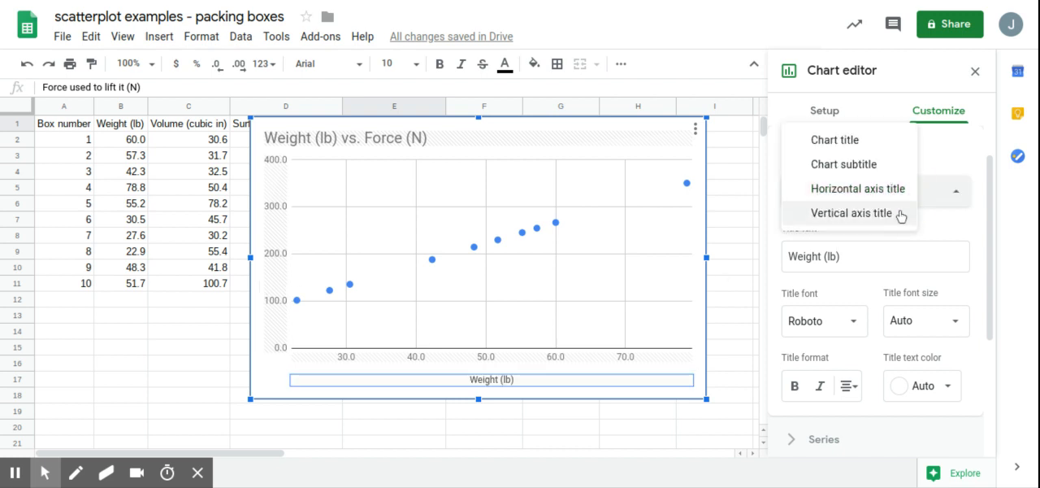
pyautogui.click(902, 213)
pyautogui.click(853, 249)
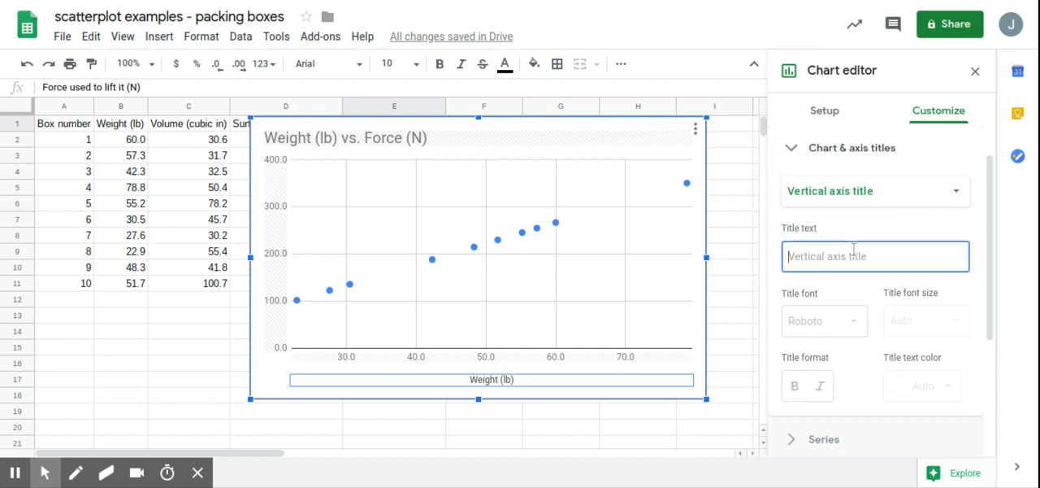
pyautogui.write('Force (N')
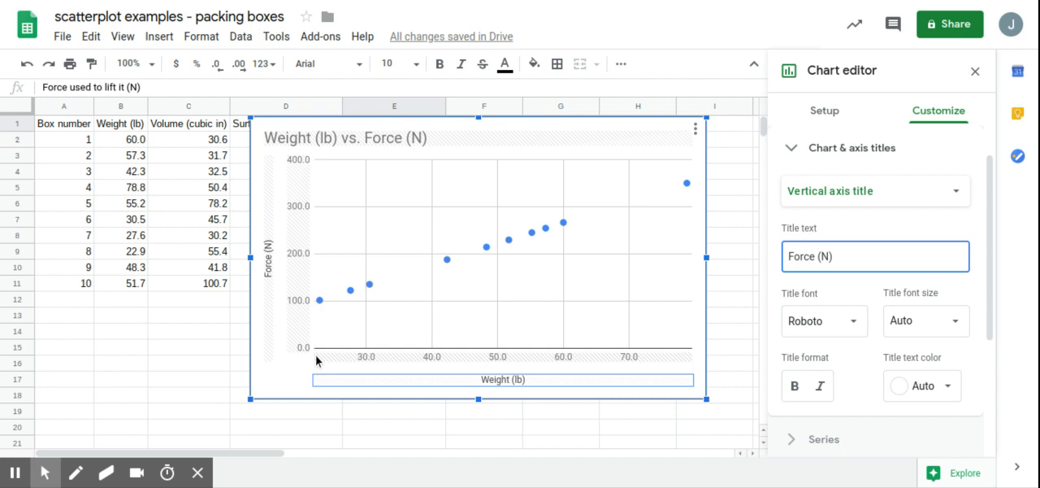
# Step: Set the minimum of the weight chart's horizontal axis to 0
pyautogui.click(848, 159)
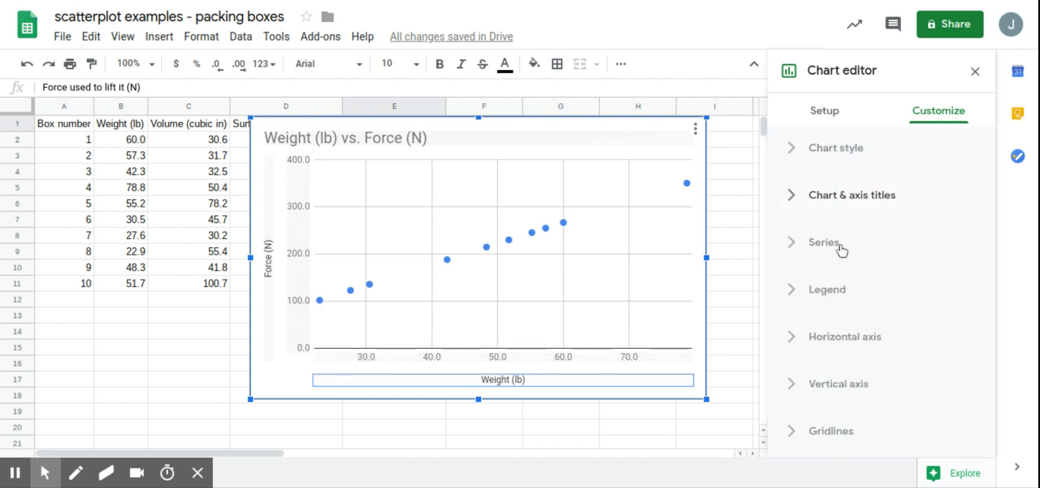
pyautogui.click(847, 343)
pyautogui.scroll(-5, 846, 344)
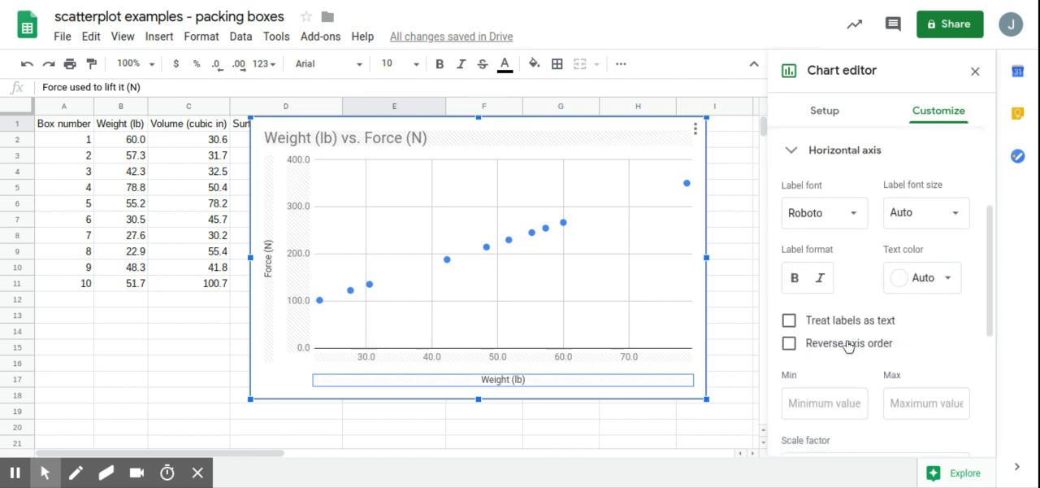
pyautogui.click(817, 313)
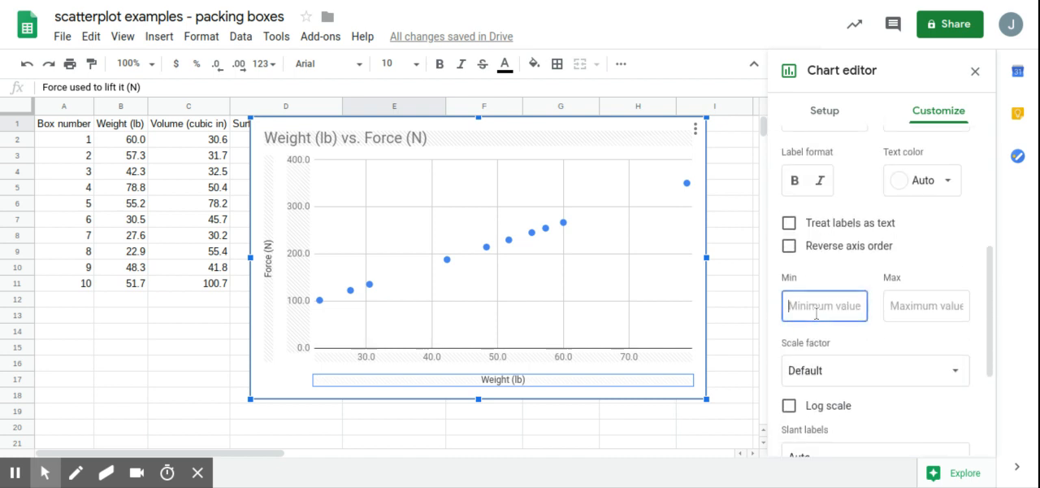
pyautogui.write('0')
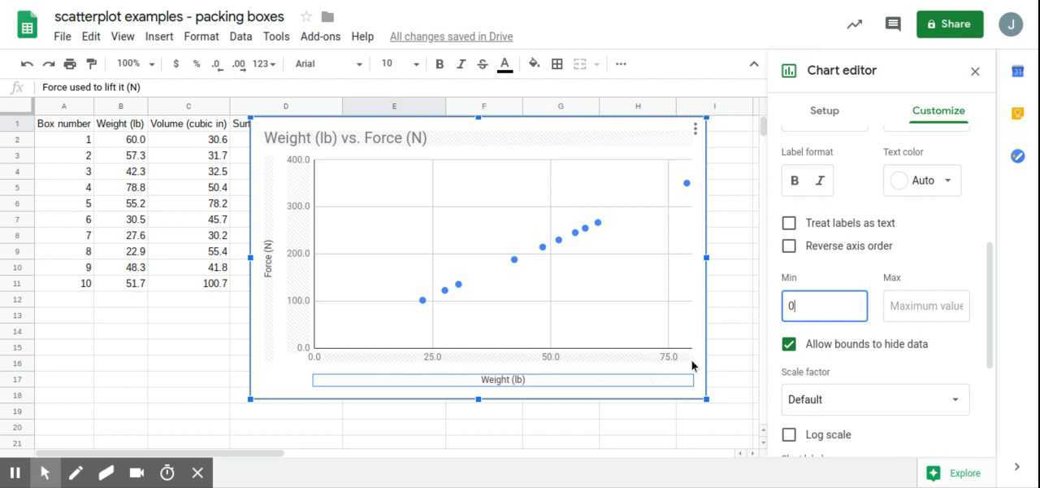
# Step: Move the weight chart down to row 9, starting in column A, to uncover the upper data rows
pyautogui.click(511, 132)
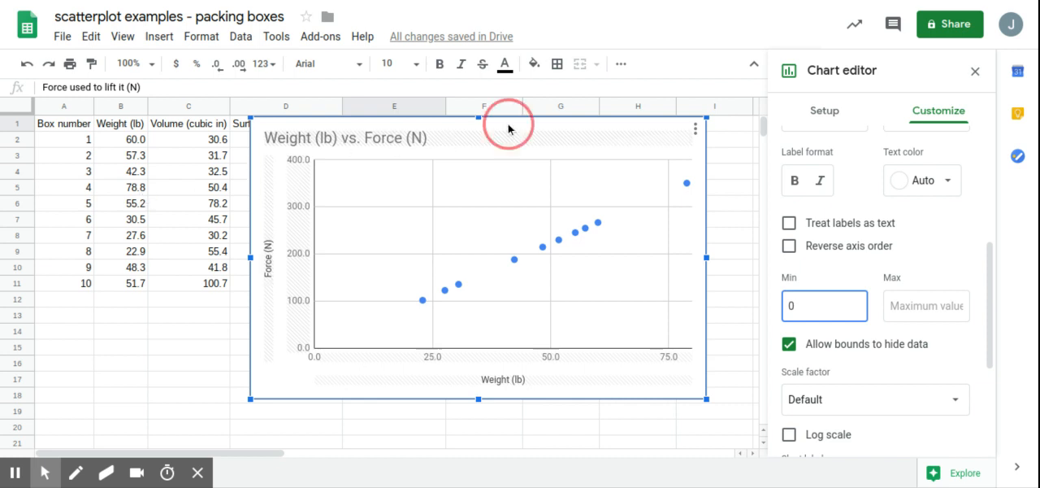
pyautogui.moveTo(509, 127); pyautogui.dragTo(334, 267)
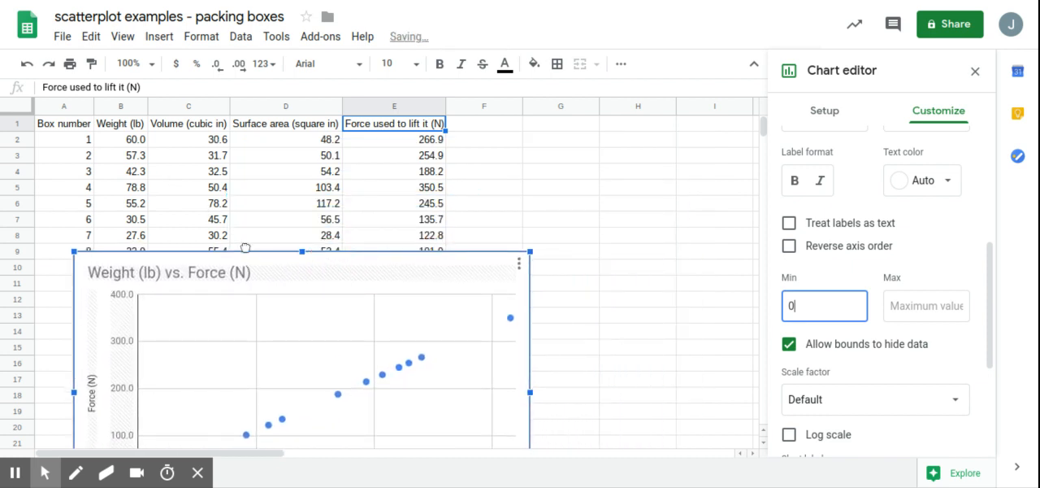
# Step: Insert a new chart from empty cell H3 and move it to start at row 5 in column D
pyautogui.click(607, 160)
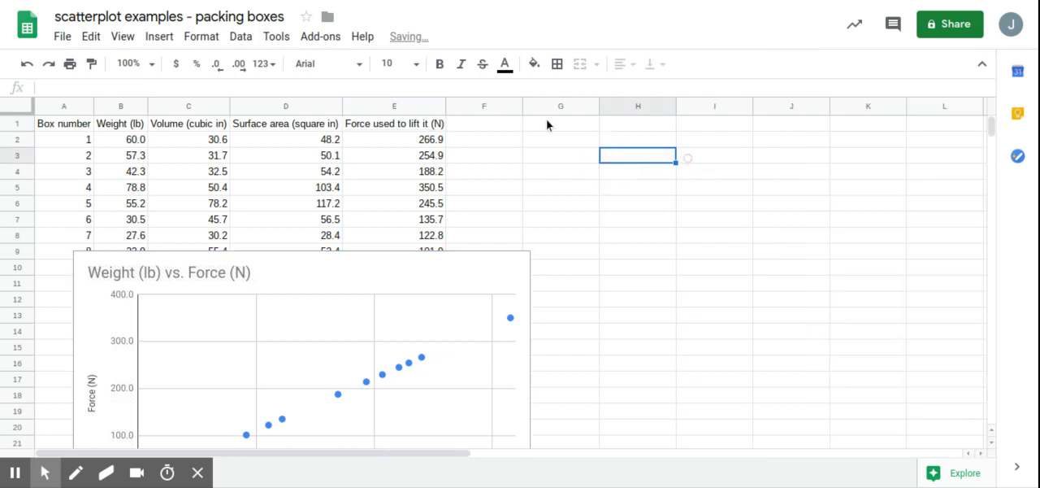
pyautogui.click(793, 64)
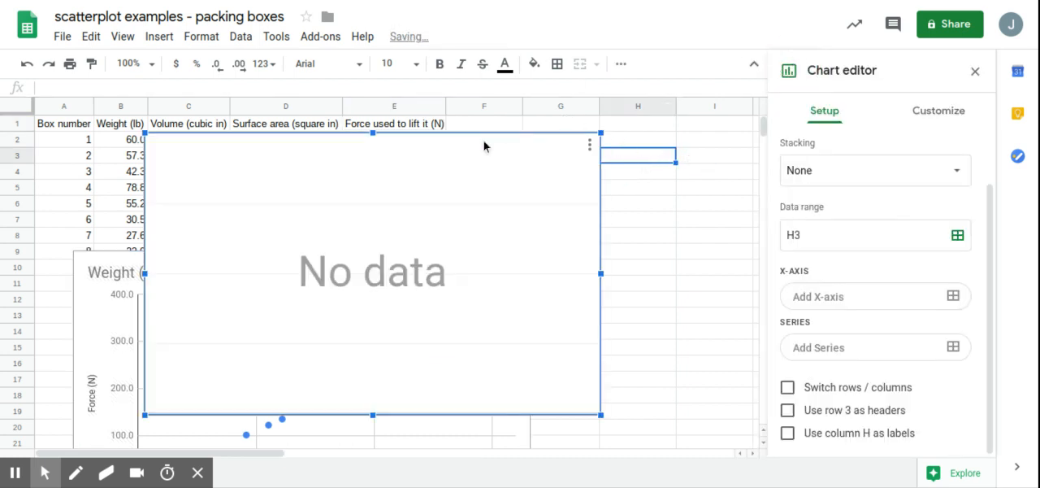
pyautogui.moveTo(484, 141); pyautogui.dragTo(650, 186)
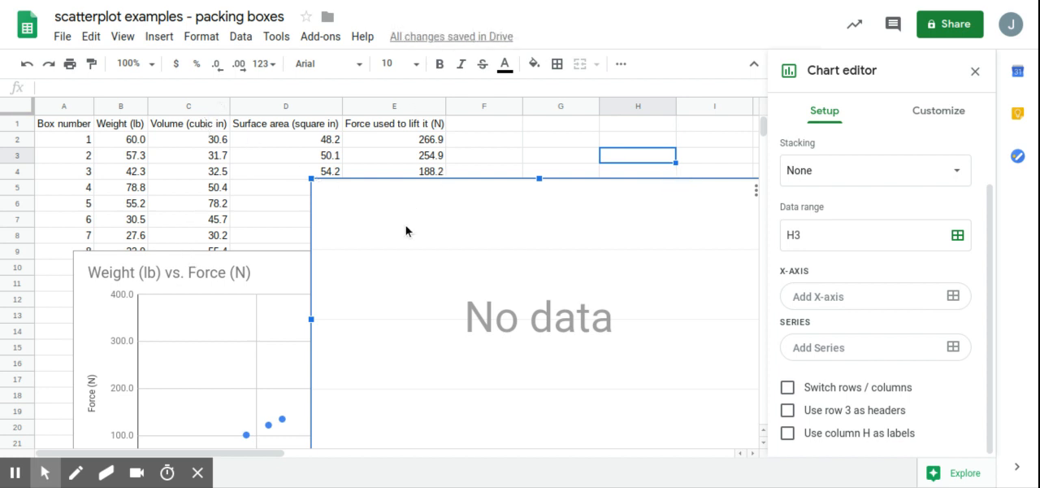
# Step: Set the new chart's data range to C1:C11 and E1:E11
pyautogui.click(957, 235)
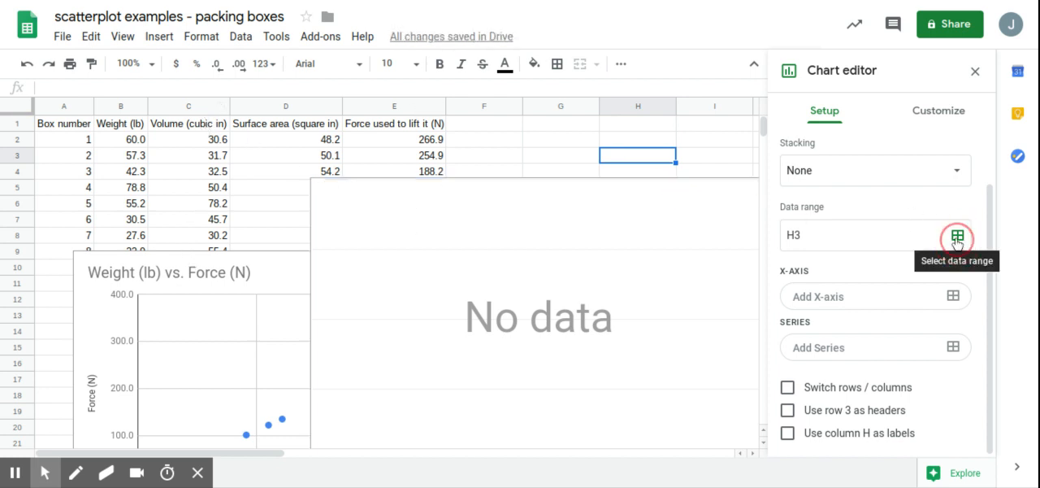
pyautogui.click(537, 232)
pyautogui.write('c')
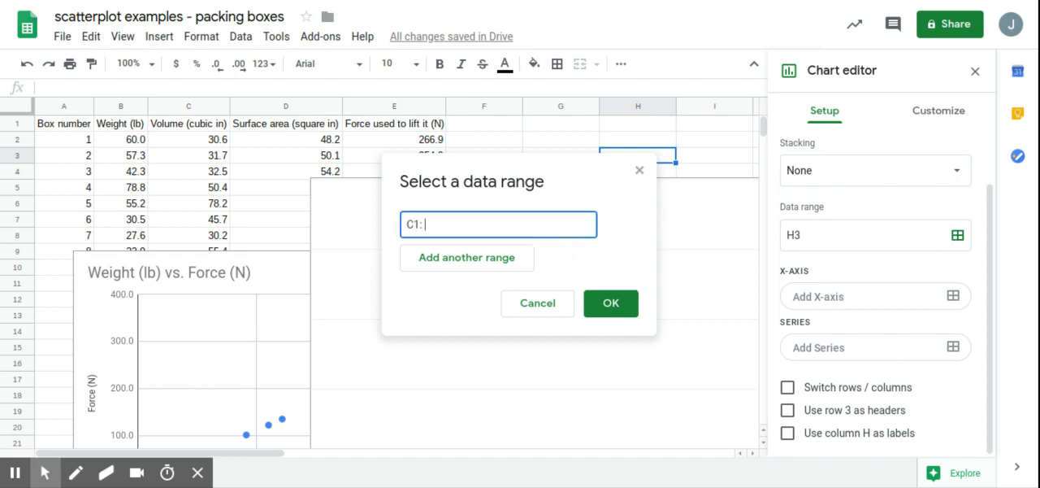
pyautogui.click(495, 257)
pyautogui.write('E1:')
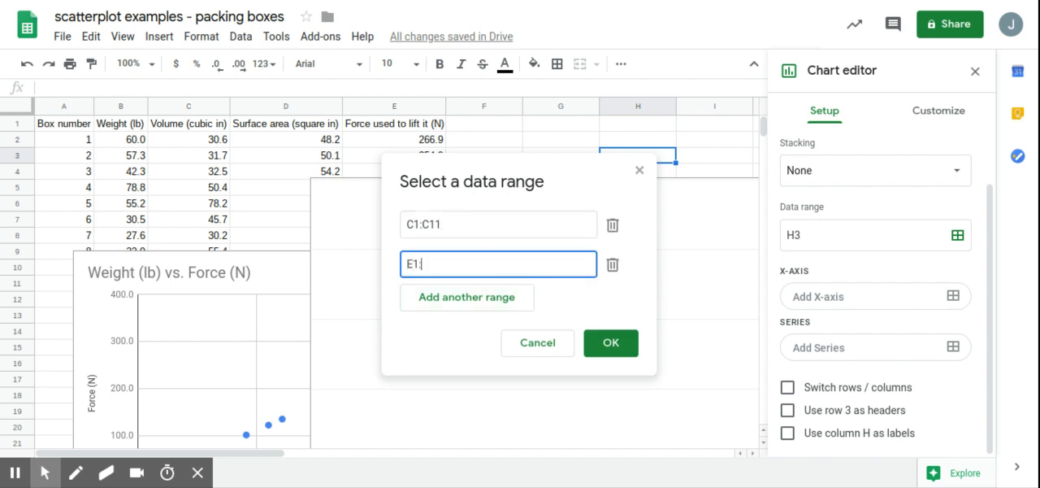
pyautogui.write('D')
pyautogui.write('11')
pyautogui.click(611, 342)
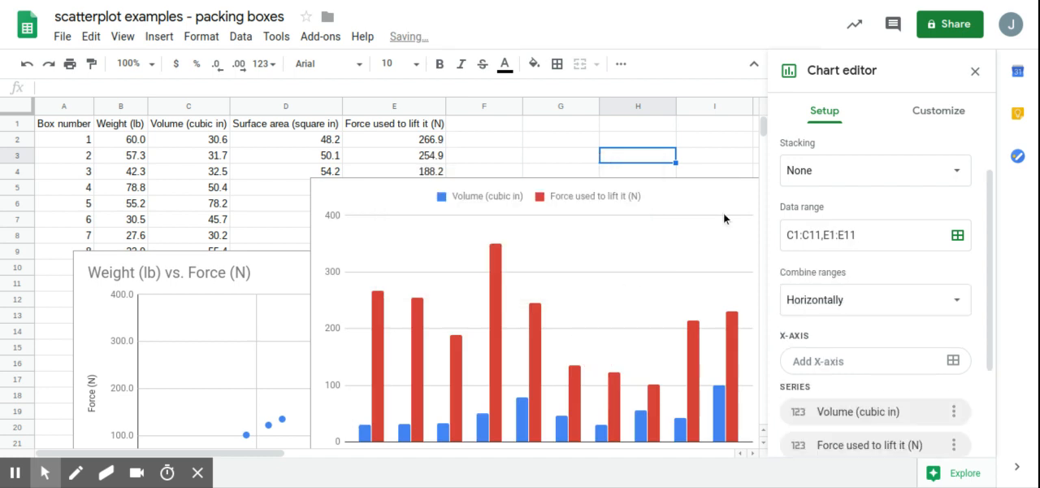
# Step: Change the new chart's type from column to scatter chart
pyautogui.scroll(2, 906, 136)
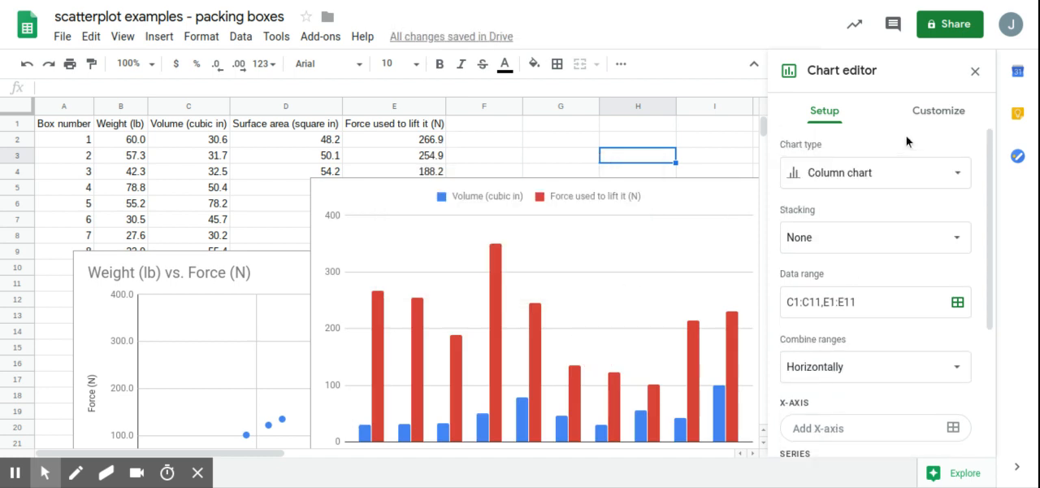
pyautogui.click(869, 165)
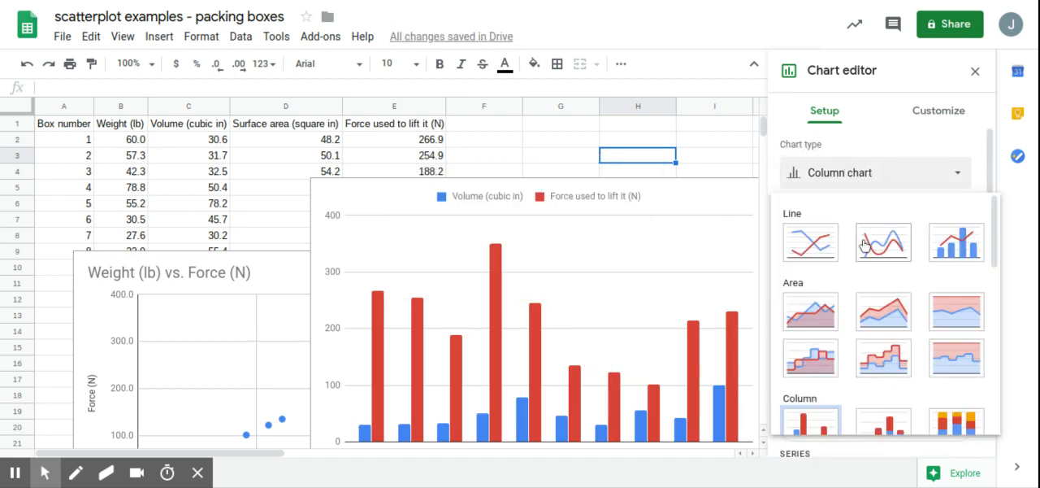
pyautogui.scroll(-5, 894, 239)
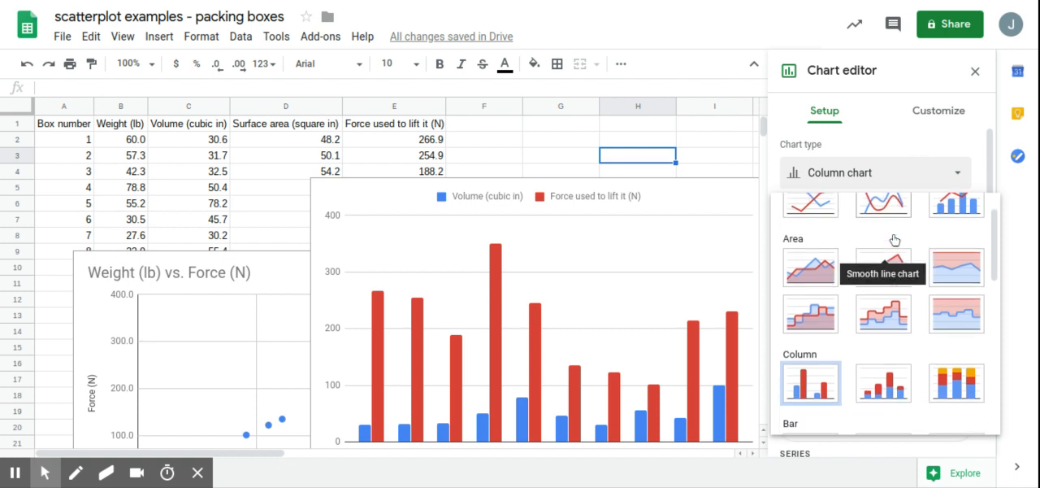
pyautogui.scroll(-2, 893, 239)
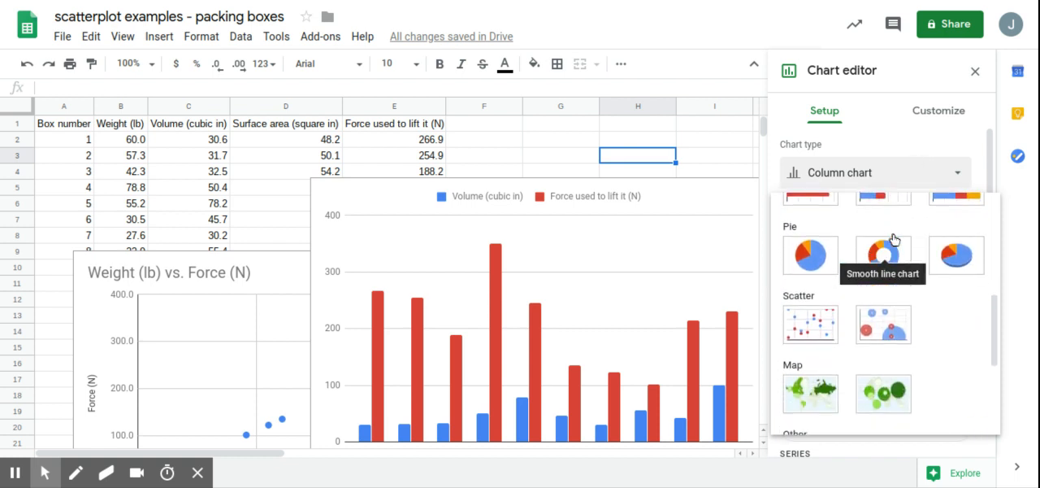
pyautogui.click(825, 327)
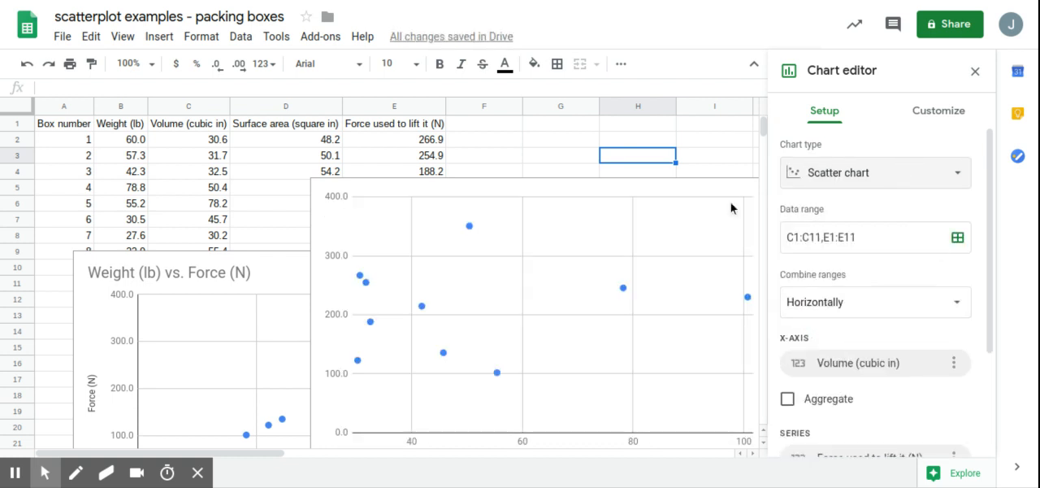
# Step: Set the new scatter chart's title to "Volume (cubic in) vs. Force (N)"
pyautogui.click(939, 118)
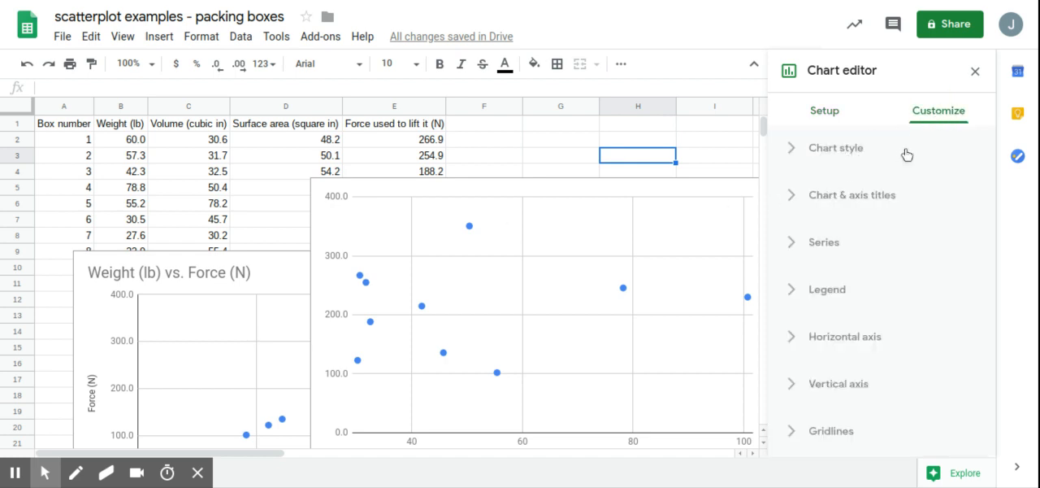
pyautogui.click(848, 199)
pyautogui.click(839, 241)
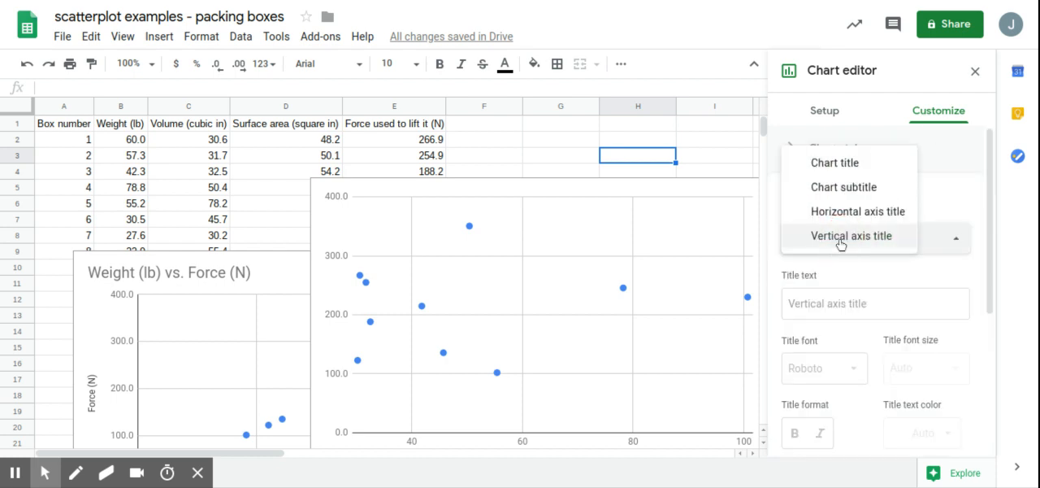
pyautogui.click(837, 163)
pyautogui.click(847, 304)
pyautogui.write('Volume (cubic in) vs. Force (N')
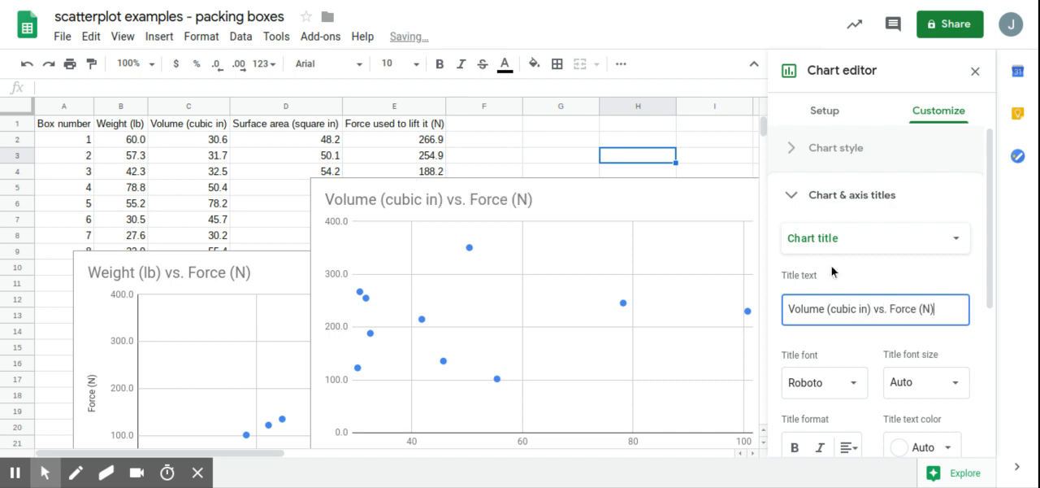
# Step: Set the volume chart's horizontal axis title to "Volume (cubic in)"
pyautogui.click(881, 240)
pyautogui.click(870, 283)
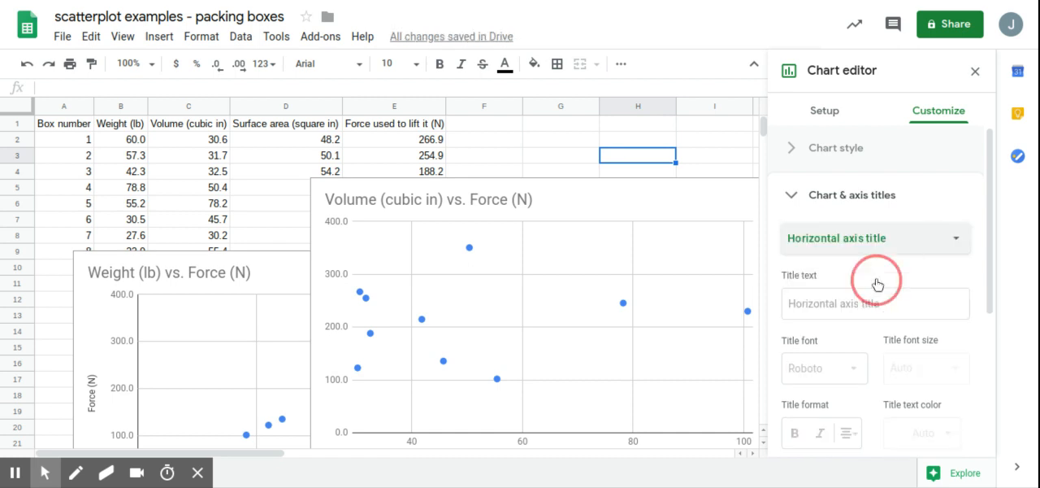
pyautogui.click(843, 305)
pyautogui.write('Volume (cubic in')
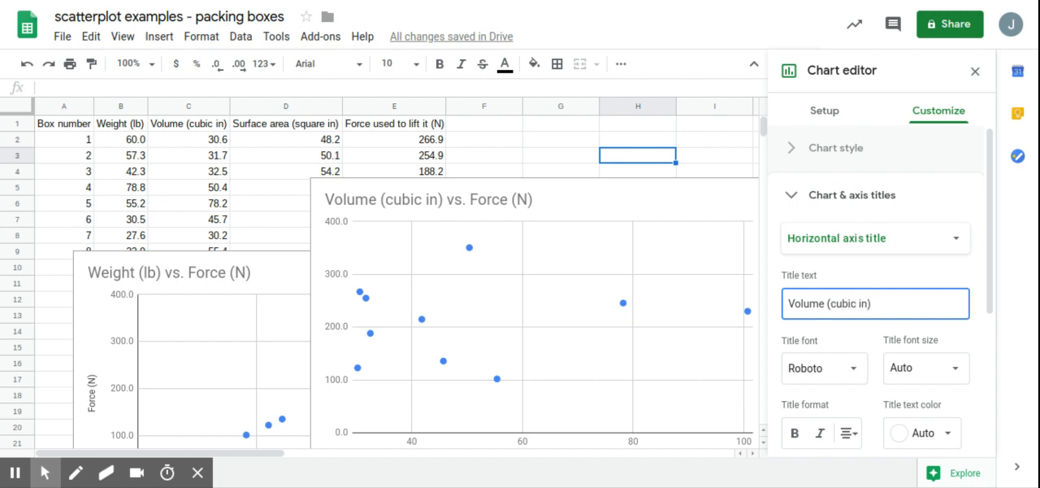
# Step: Set the volume chart's vertical axis title to "Force (N)"
pyautogui.click(854, 242)
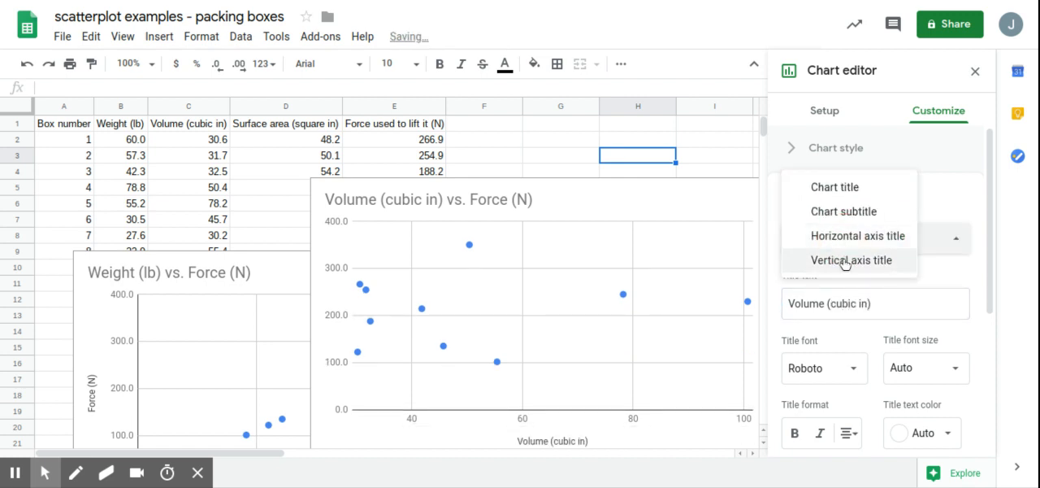
pyautogui.click(843, 269)
pyautogui.click(841, 303)
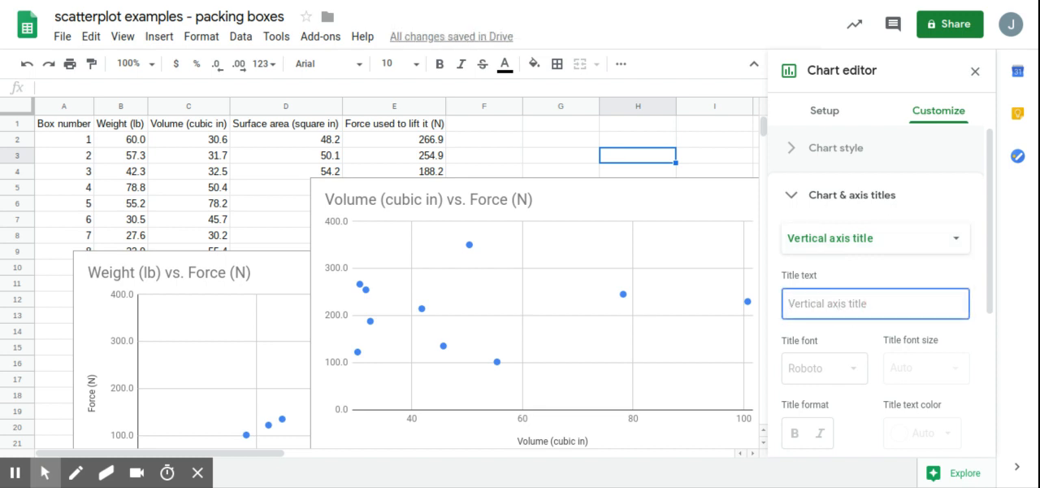
pyautogui.write('Force (N')
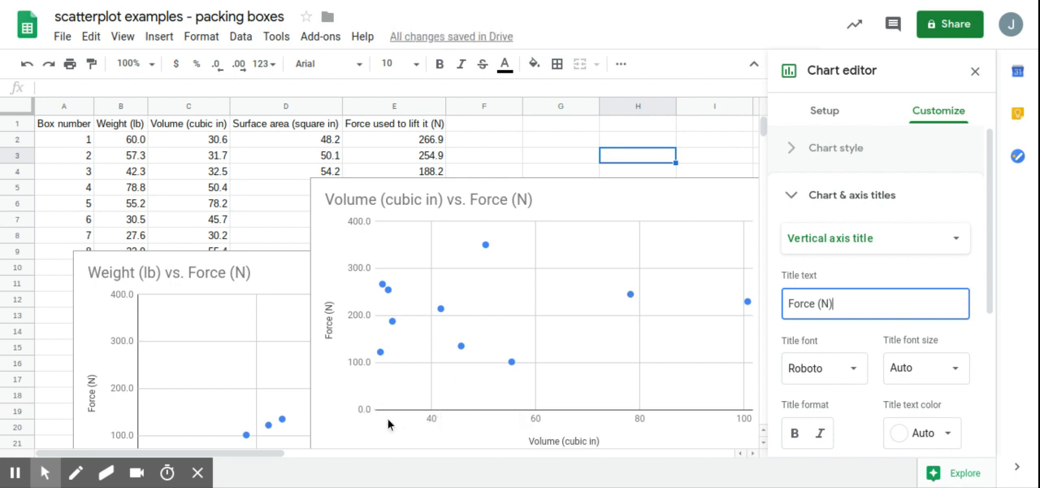
# Step: Set the minimum of the volume chart's horizontal axis to 0
pyautogui.click(863, 190)
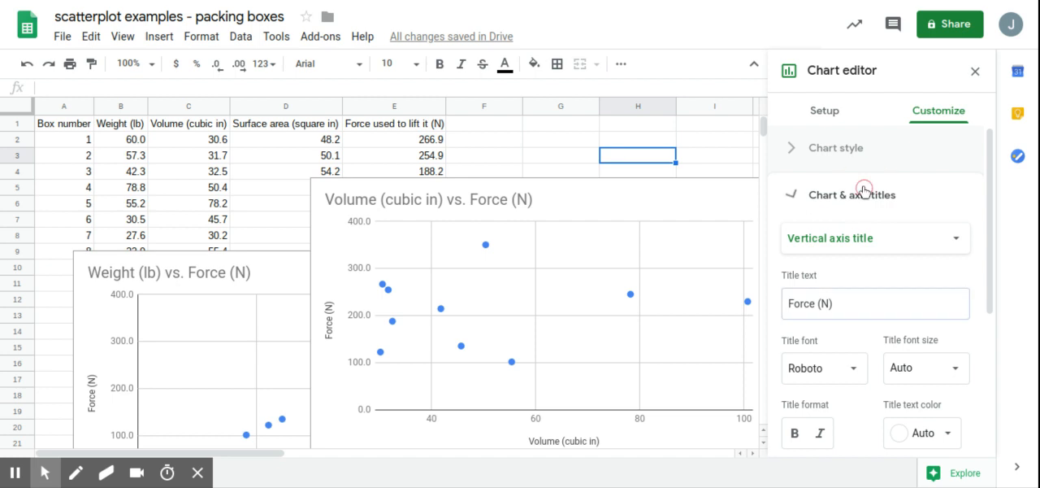
pyautogui.click(868, 336)
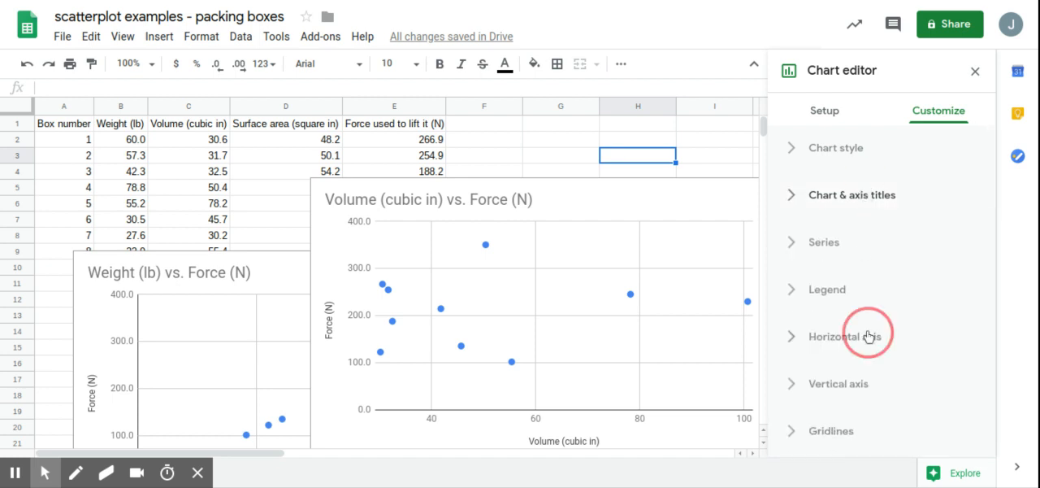
pyautogui.scroll(-1, 868, 336)
pyautogui.click(819, 351)
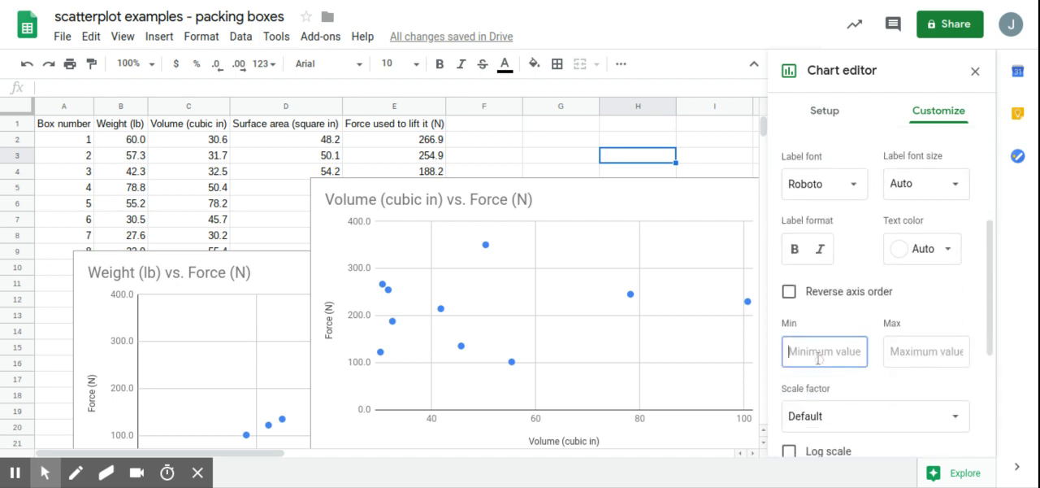
pyautogui.write('0')
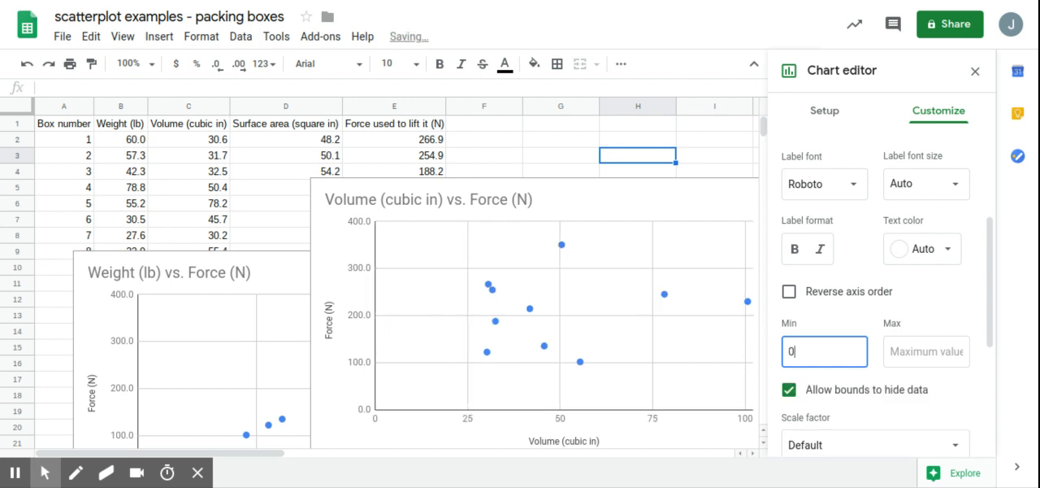
# Step: Set the volume chart to use row 1 as headers and close the chart editor
pyautogui.scroll(3, 813, 140)
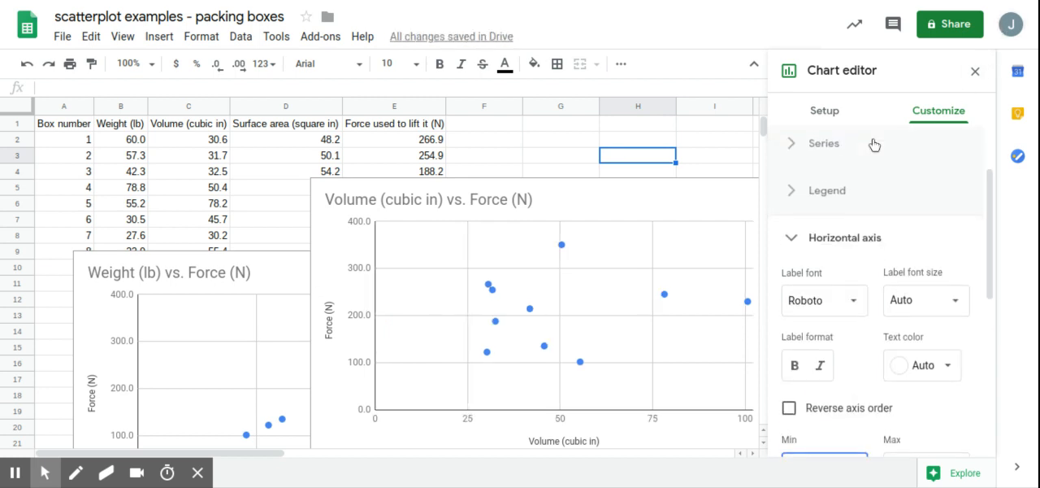
pyautogui.click(837, 115)
pyautogui.scroll(-1, 852, 242)
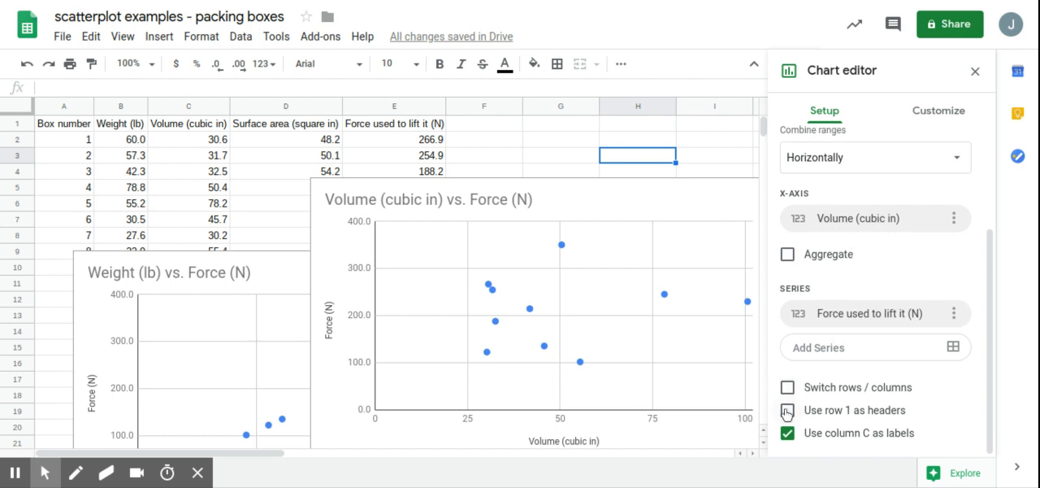
pyautogui.click(787, 411)
pyautogui.click(975, 71)
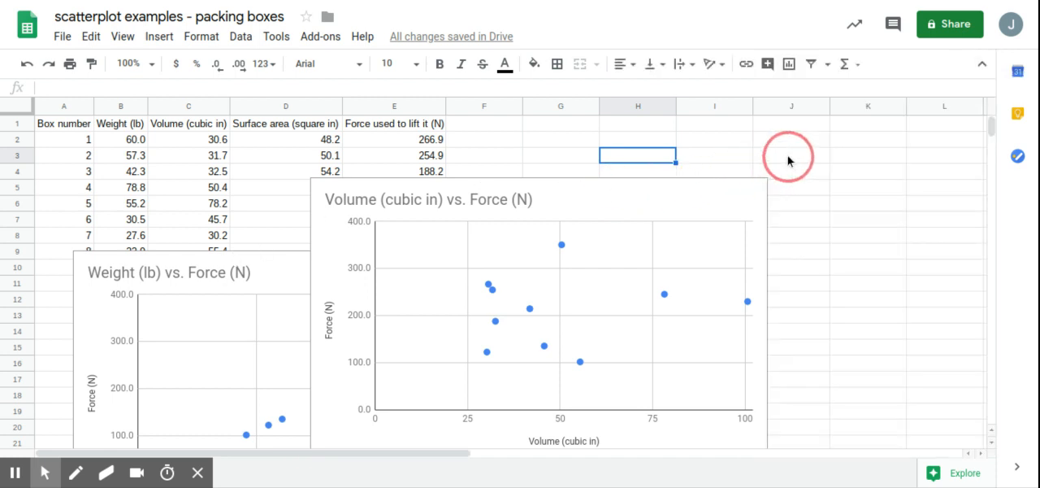
# Step: Arrange the charts side by side from row 1, with the volume chart over columns G to L and the weight chart over columns A to F
pyautogui.click(640, 190)
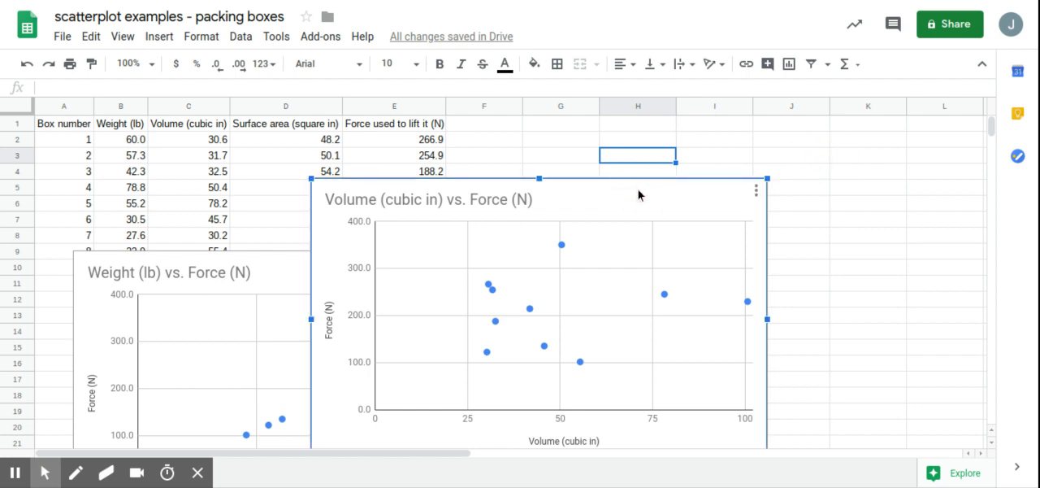
pyautogui.moveTo(640, 190); pyautogui.dragTo(858, 128)
pyautogui.click(422, 260)
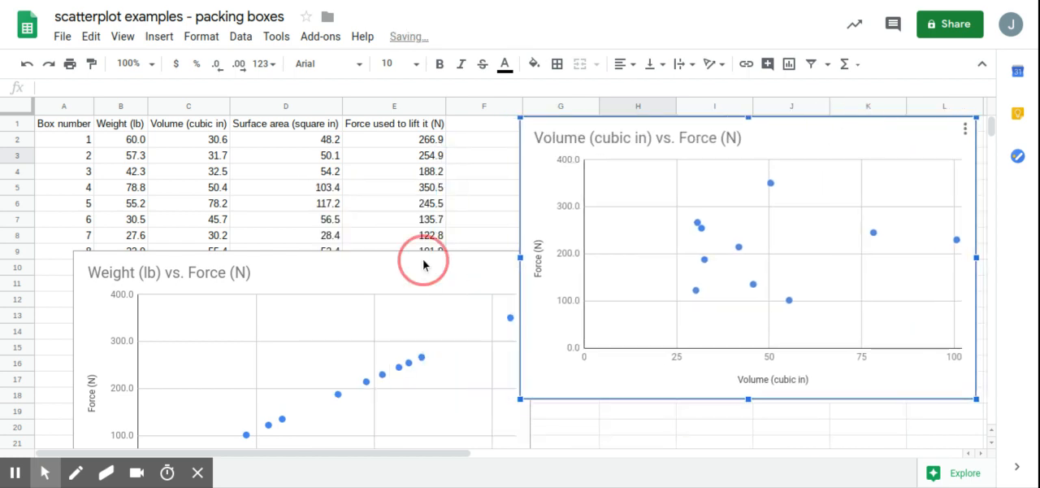
pyautogui.moveTo(424, 260); pyautogui.dragTo(385, 126)
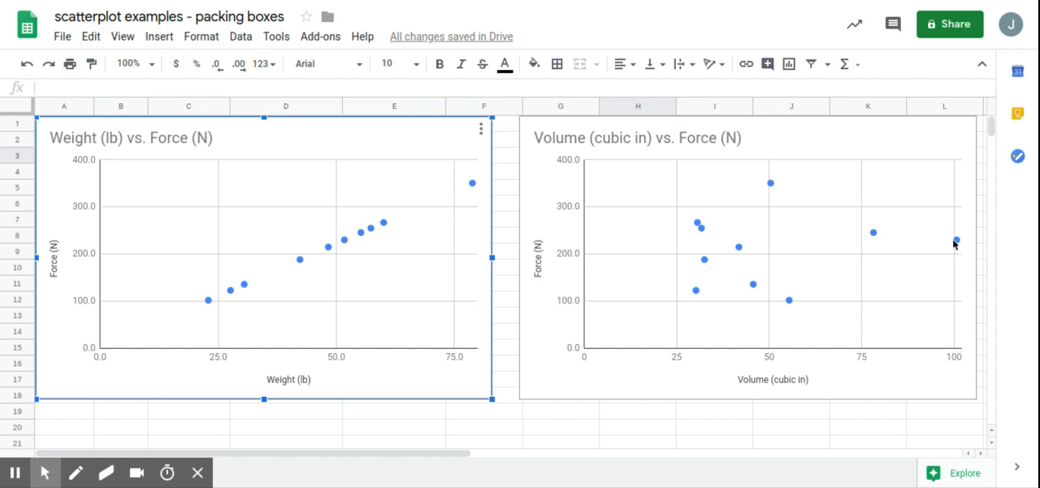
# Step: Move the weight chart down to start around row 5, uncovering the first data rows, and close the chart editor
pyautogui.doubleClick(409, 146)
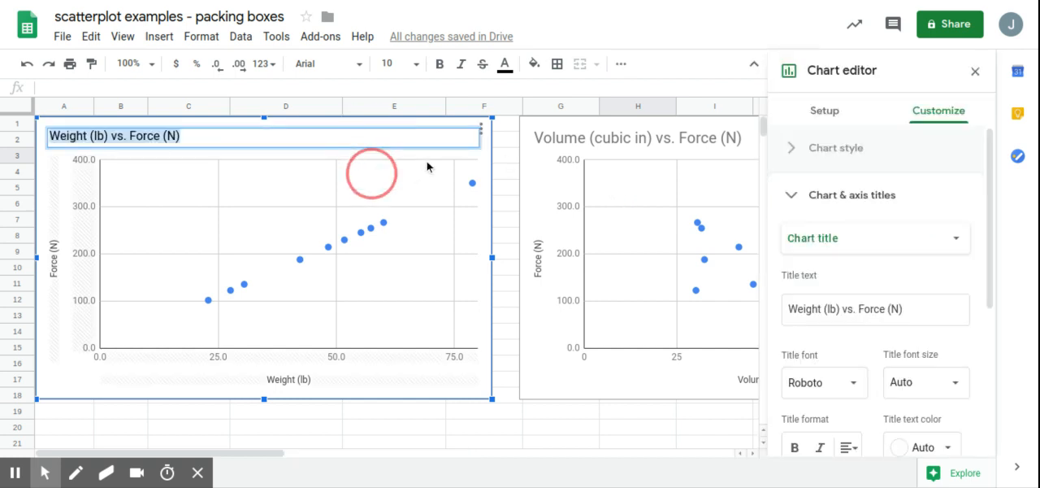
pyautogui.click(429, 128)
pyautogui.moveTo(429, 127); pyautogui.dragTo(431, 198)
pyautogui.click(975, 71)
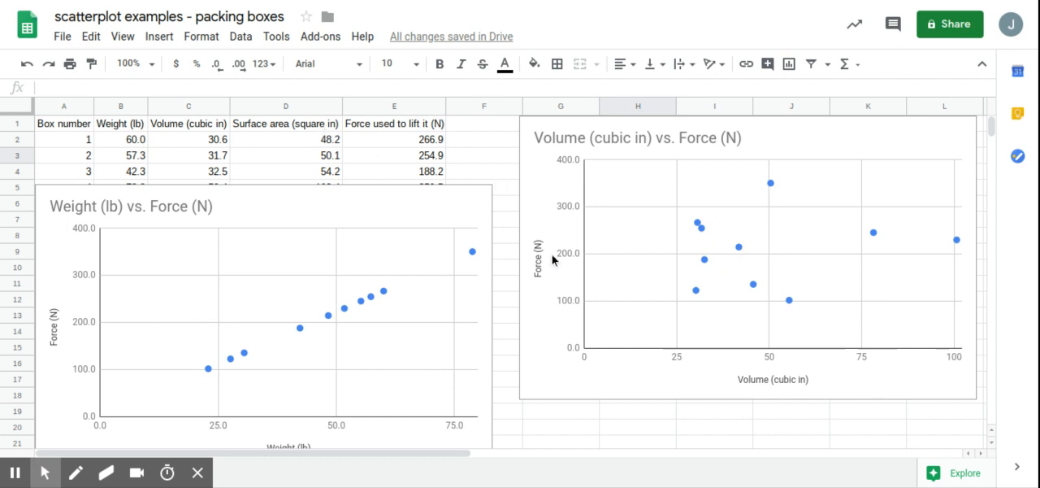
# Step: Copy the "Weight (lb) vs. Force (N)" chart
pyautogui.click(456, 210)
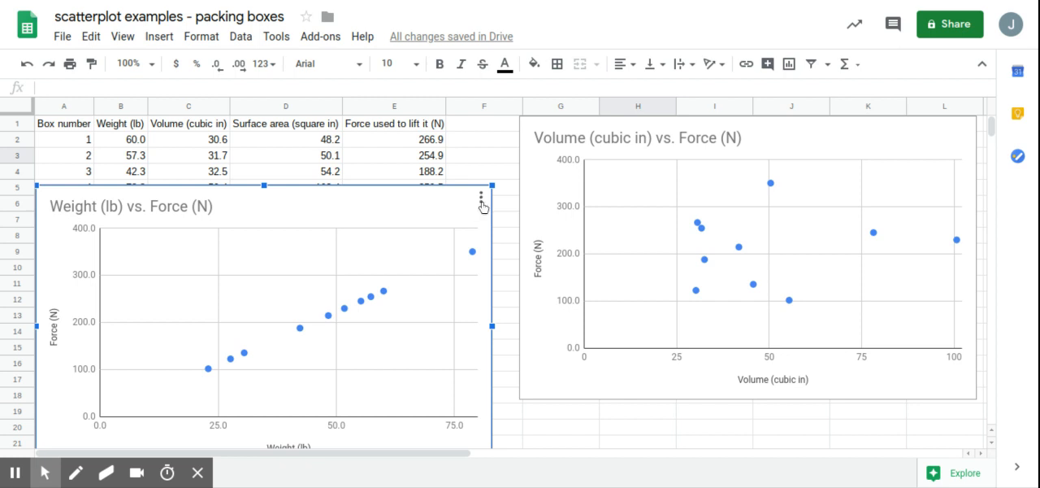
pyautogui.click(481, 199)
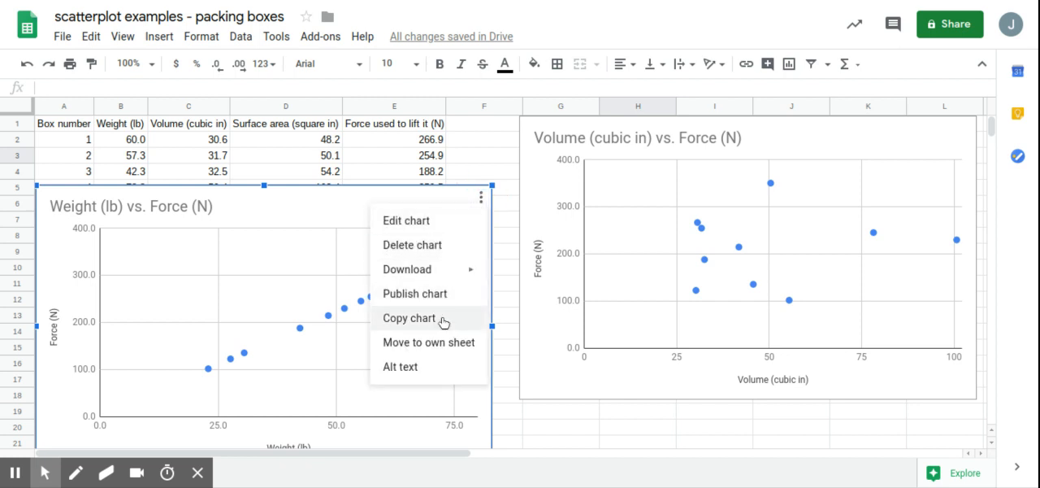
pyautogui.click(443, 319)
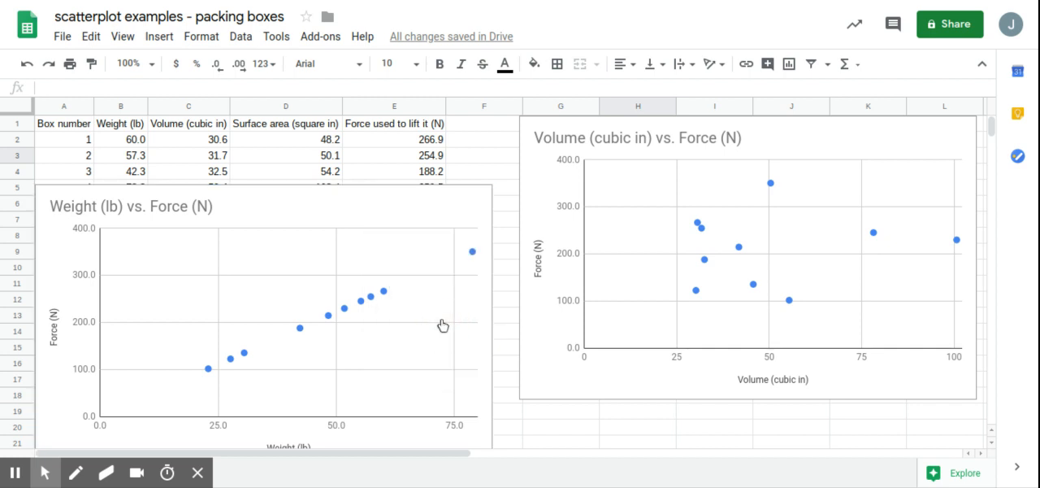